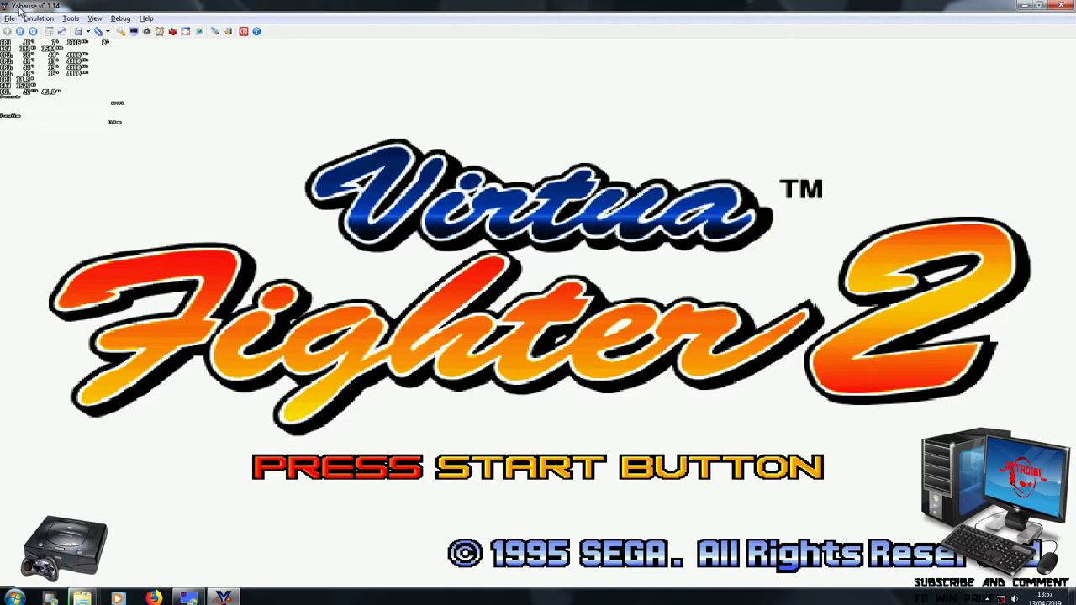
left_click(35, 19)
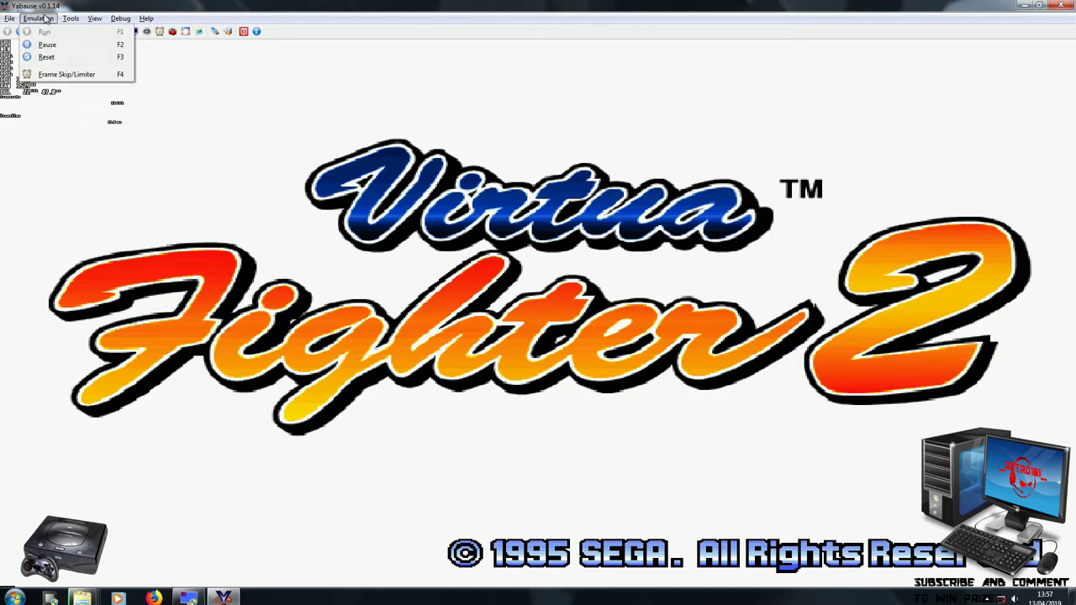
mouse_move(68, 18)
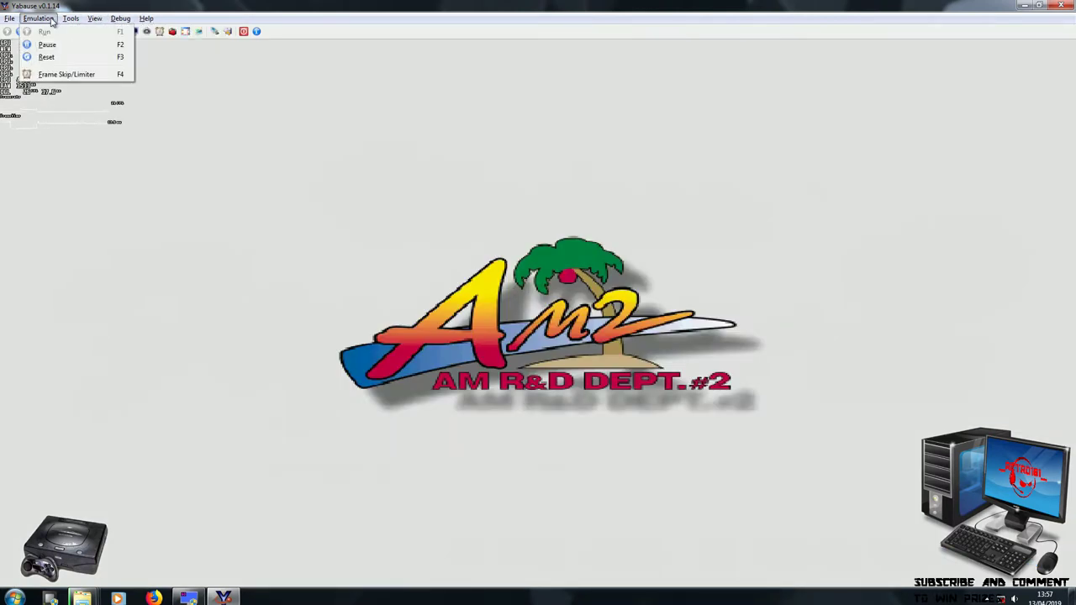
mouse_move(10, 19)
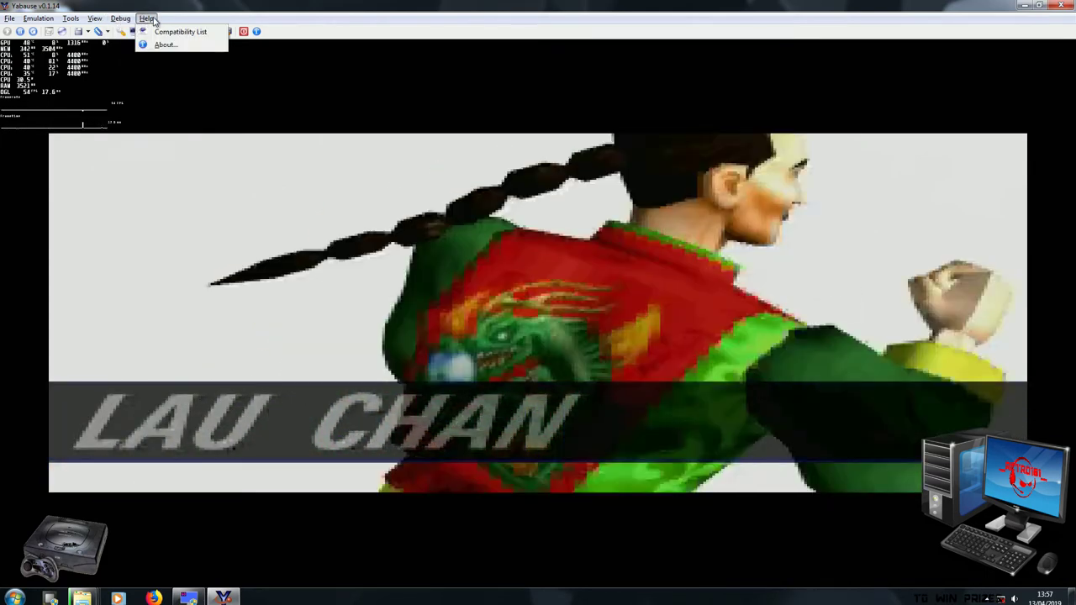
left_click(387, 83)
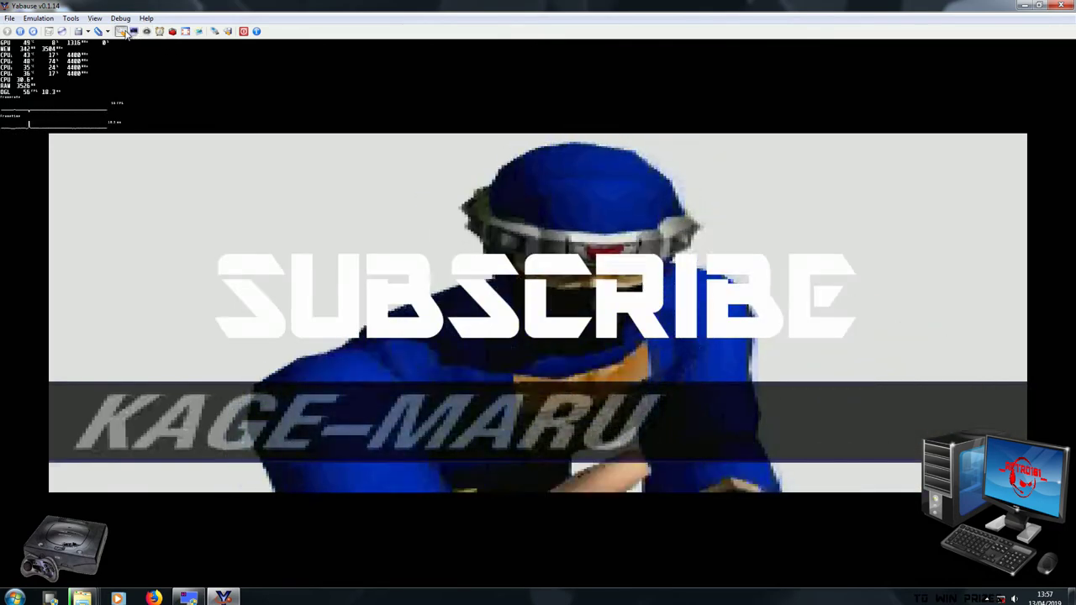
- Open the emulator settings and show the general options
left_click(133, 31)
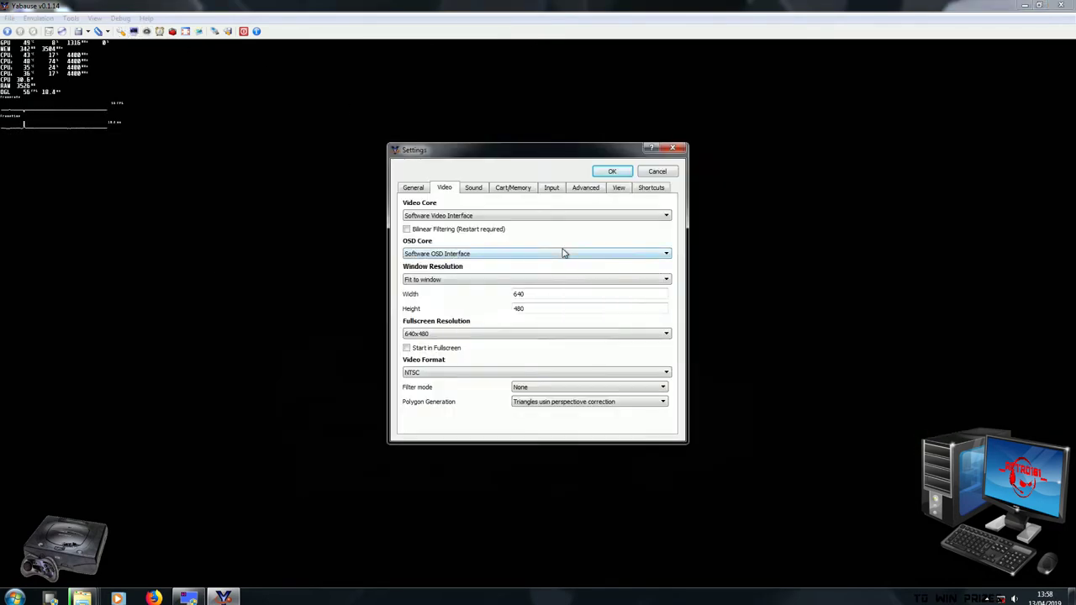
left_click(414, 188)
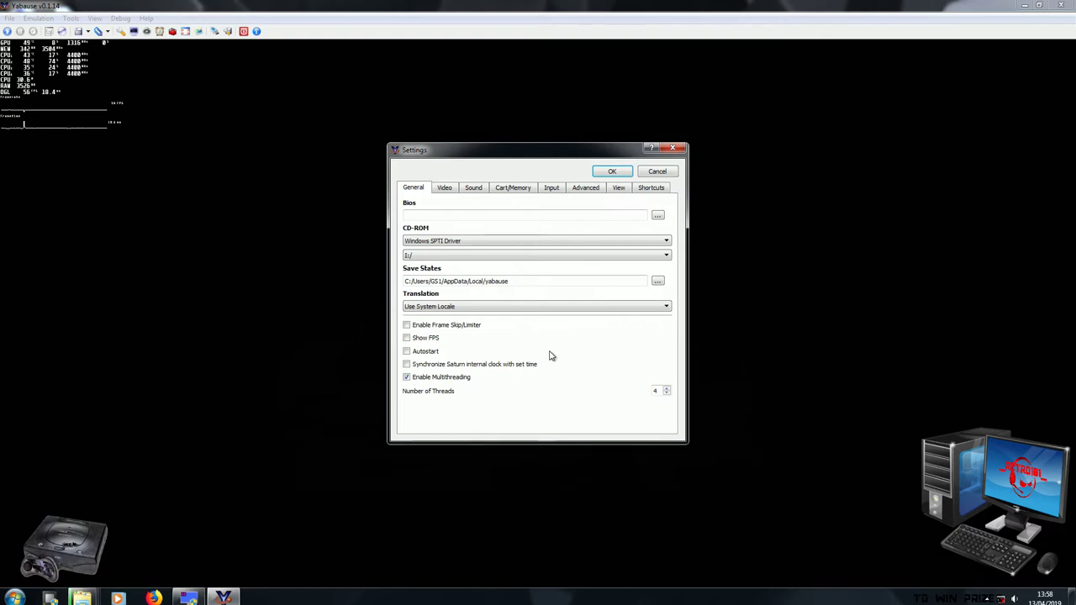
left_click(407, 365)
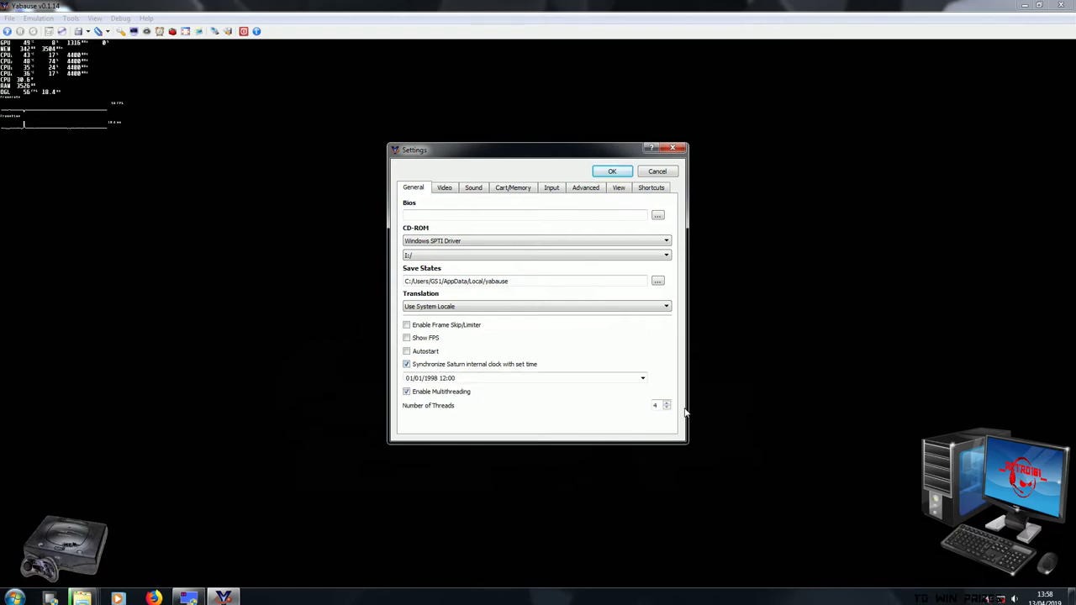
left_click(643, 379)
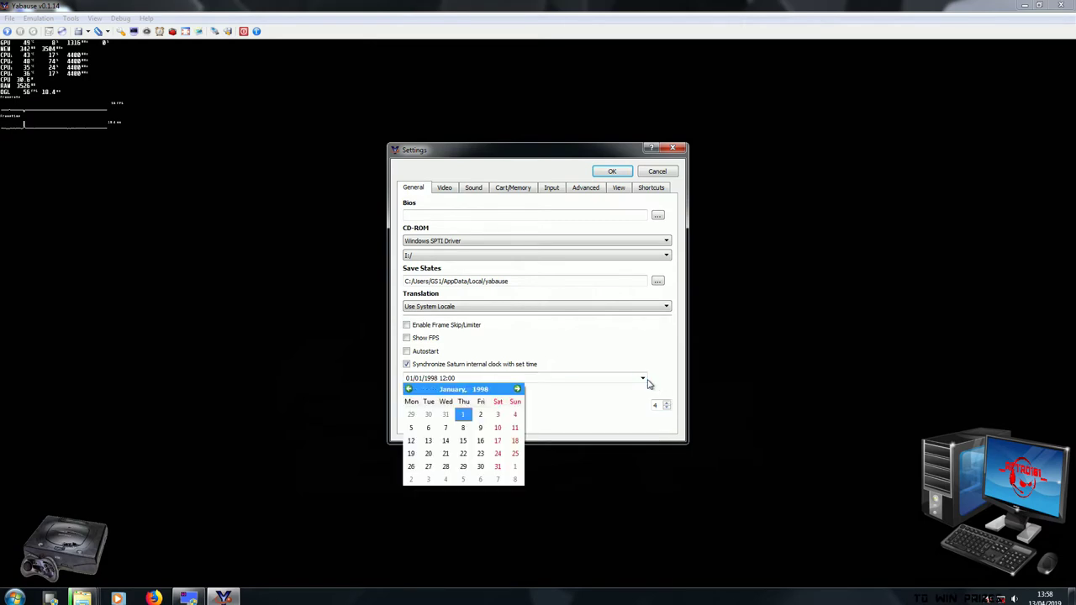
left_click(648, 384)
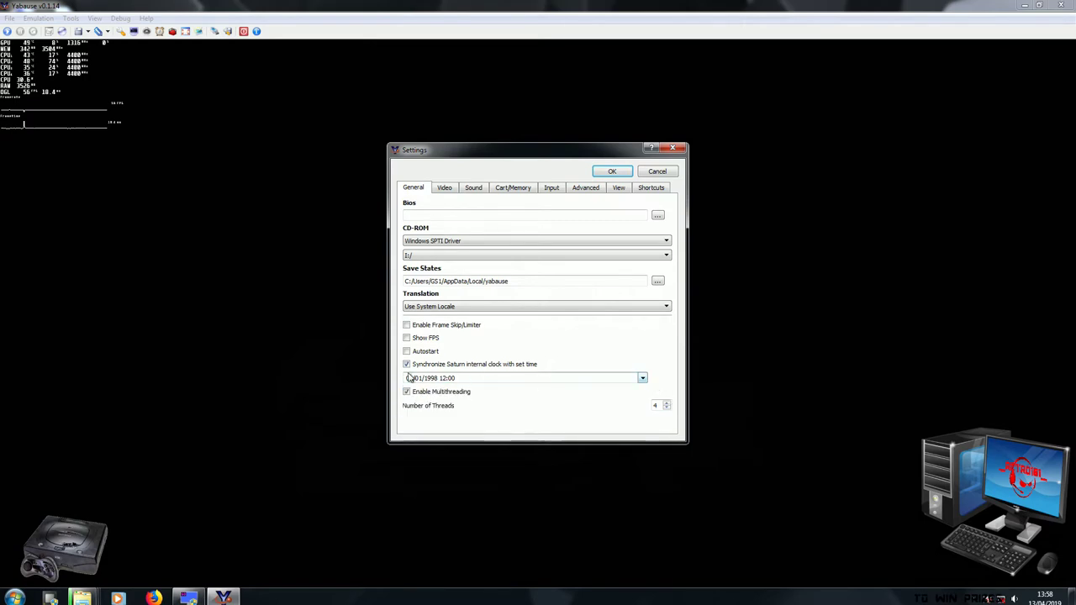
left_click(407, 365)
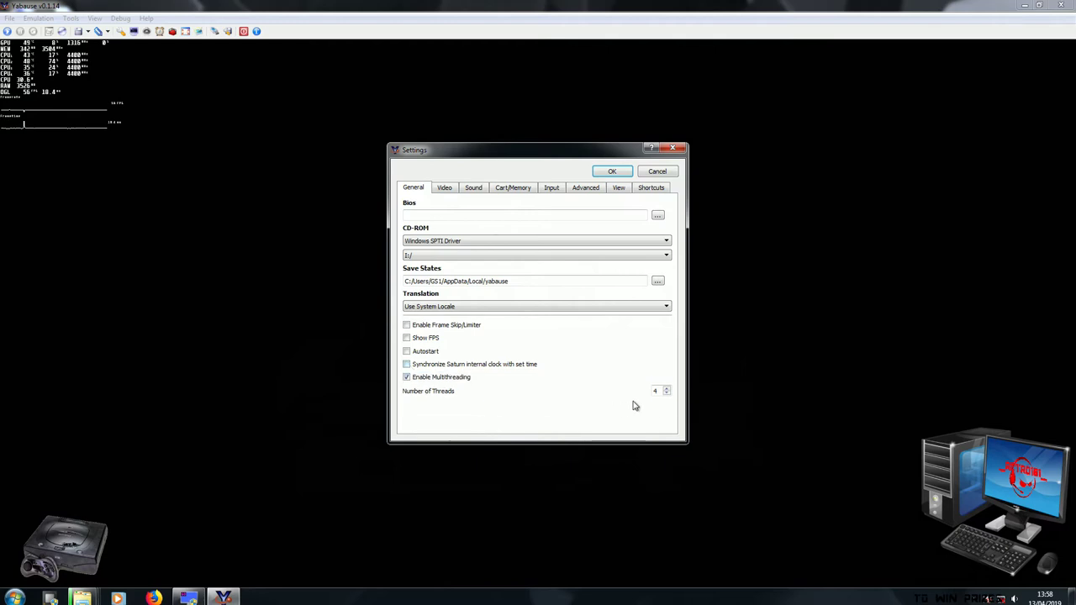
- Set the video core to OpenGL Video Interface and enable bilinear filtering
left_click(444, 189)
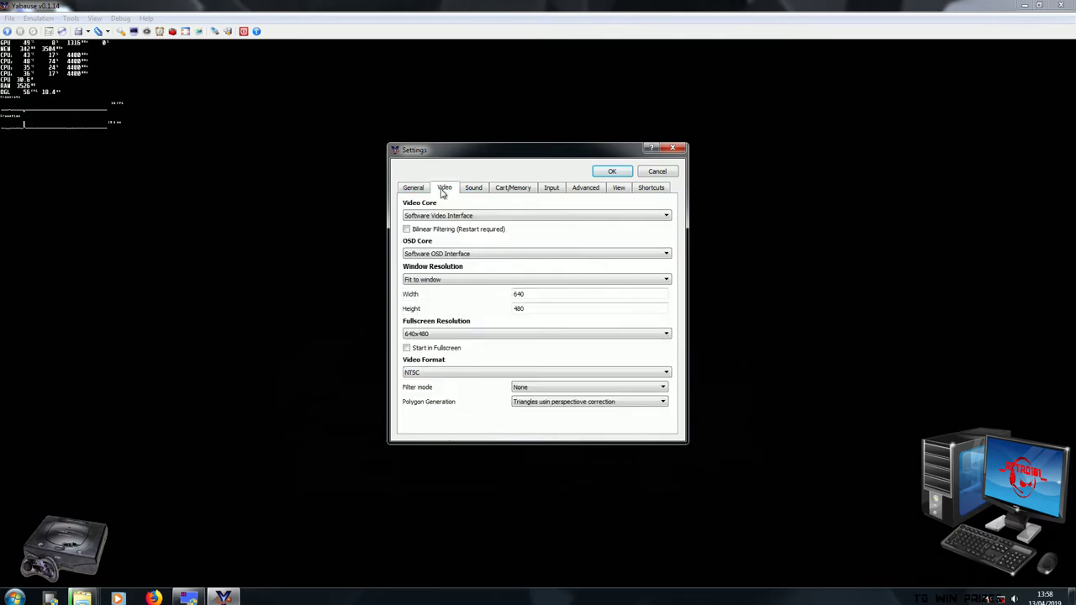
left_click(498, 218)
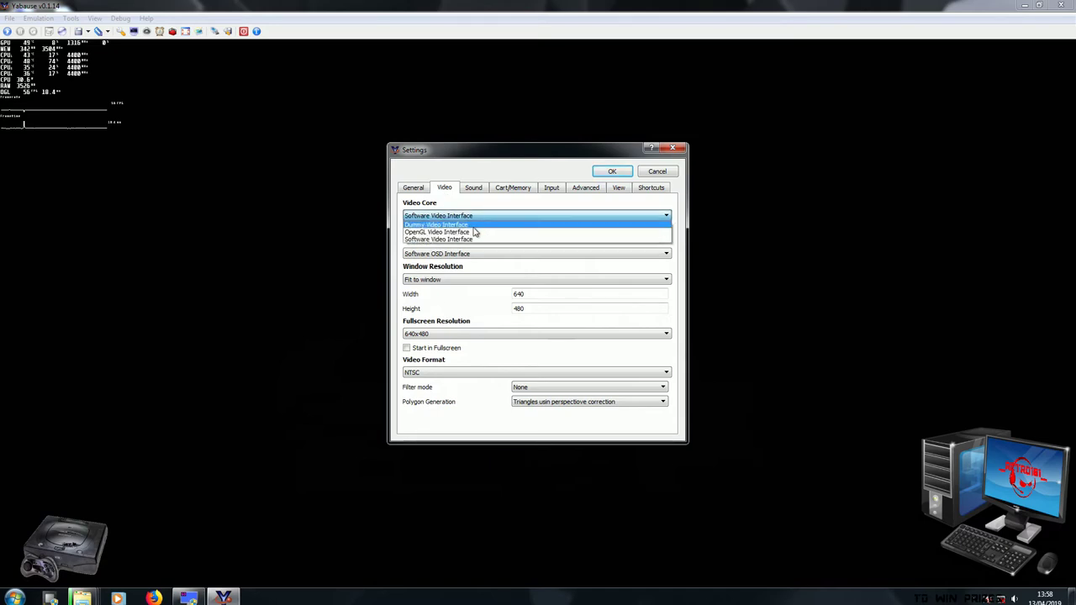
left_click(471, 232)
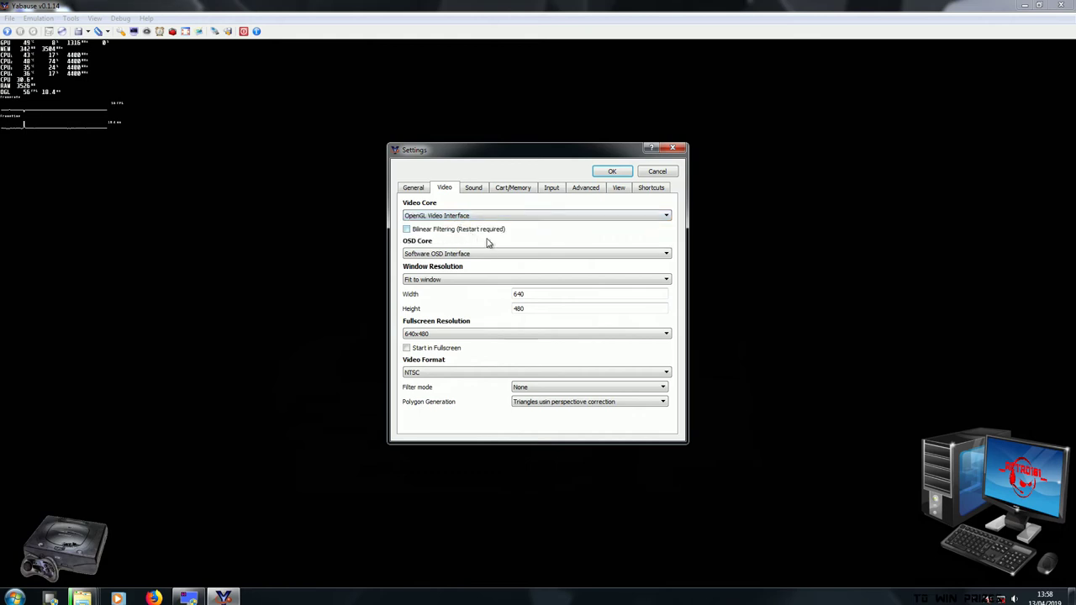
left_click(407, 230)
left_click(493, 256)
left_click(493, 257)
- Set the fullscreen resolution to 2715x1527 and keep the video format at NTSC
left_click(532, 334)
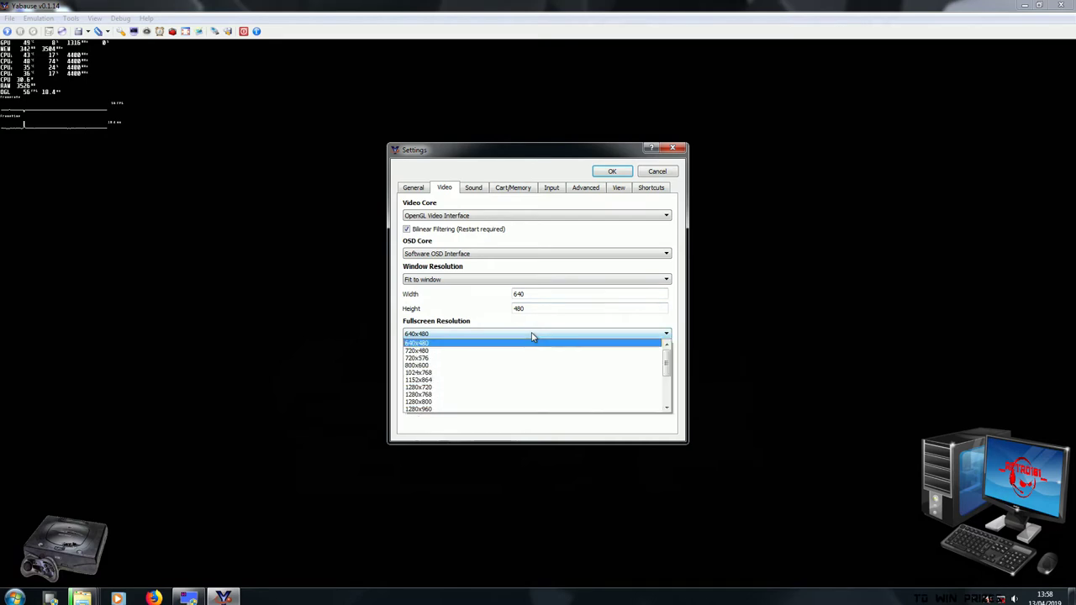
scroll(487, 384, "down", 5)
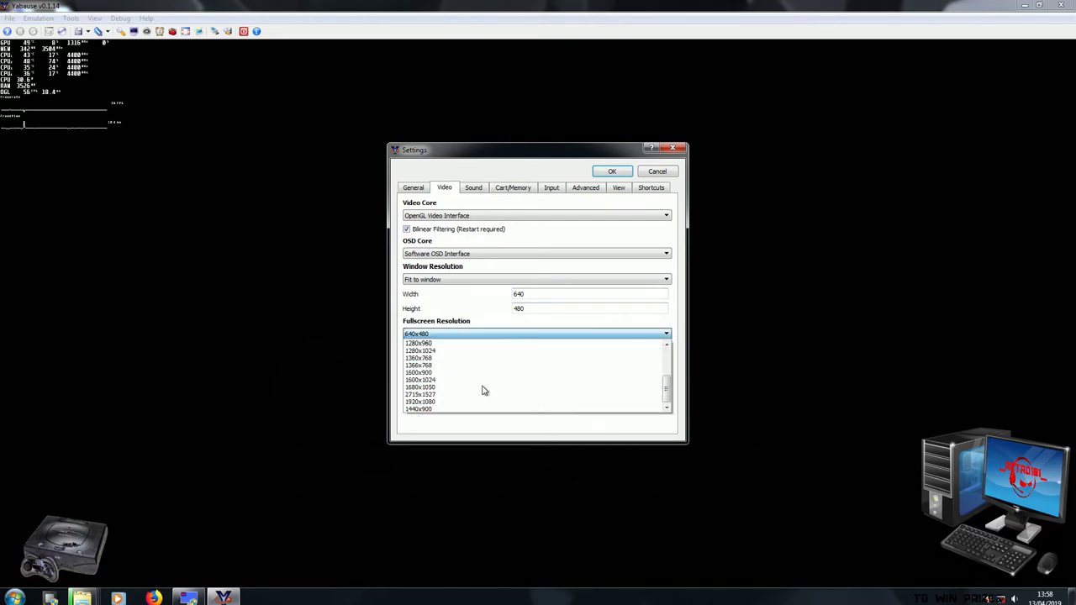
left_click(438, 395)
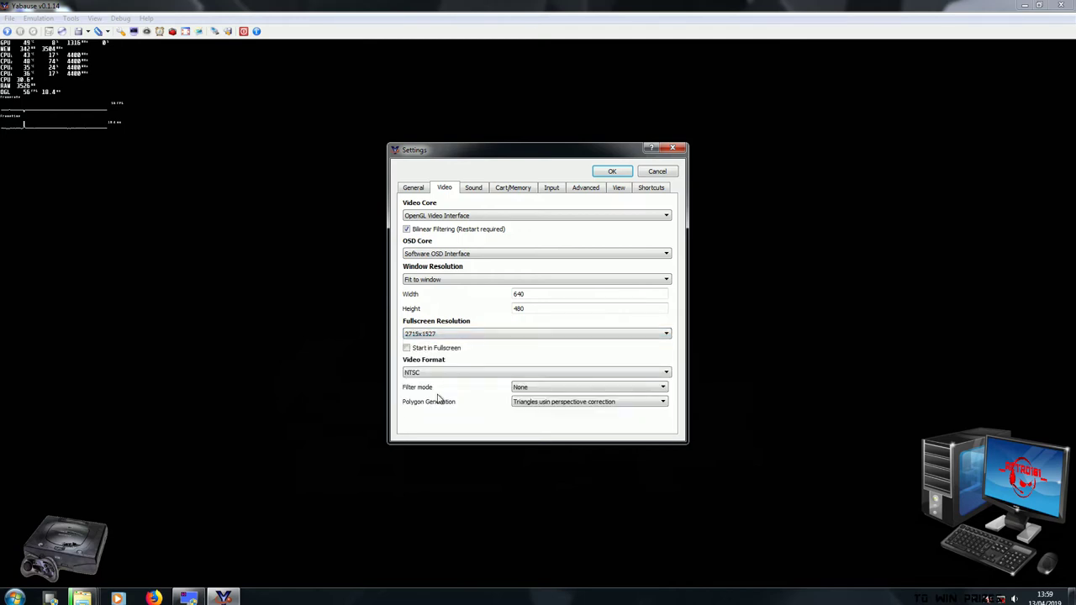
left_click(471, 374)
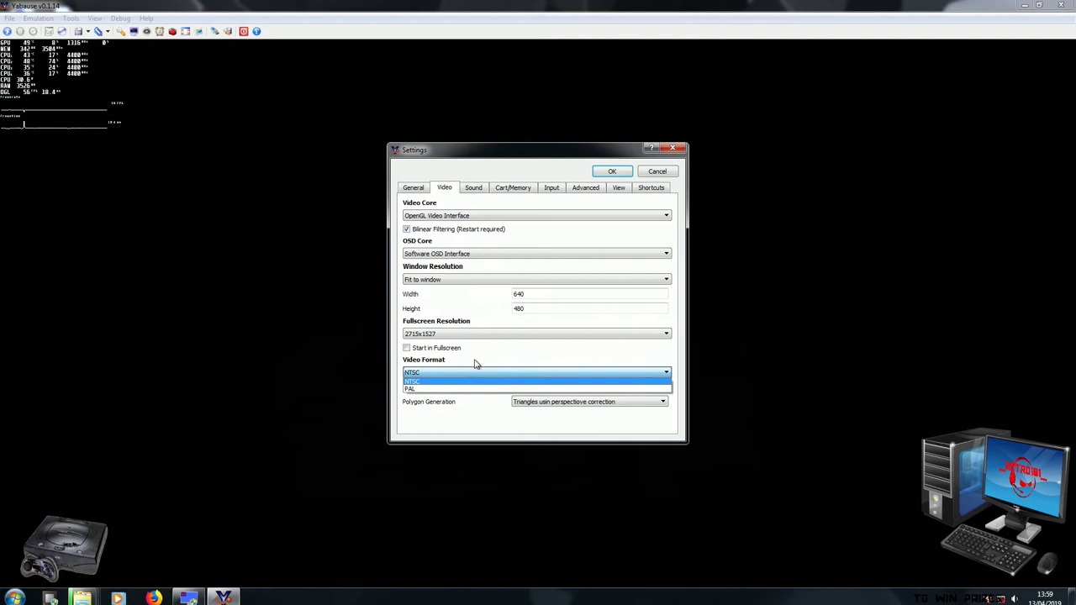
left_click(482, 354)
- Set the video filter mode to FXAA and the polygon generation to GPU Tesseration
left_click(562, 389)
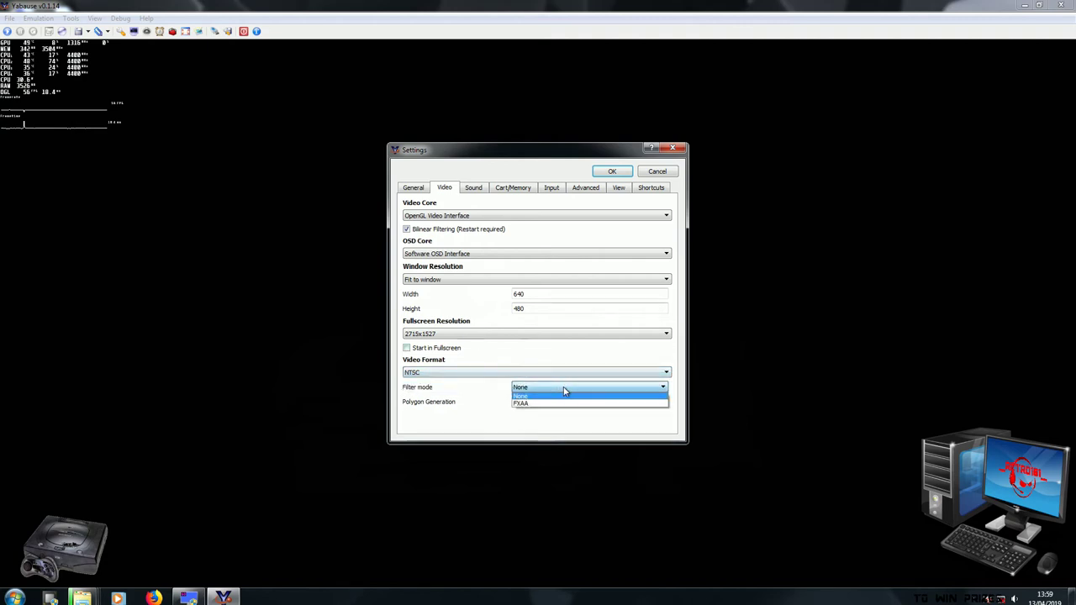
left_click(545, 404)
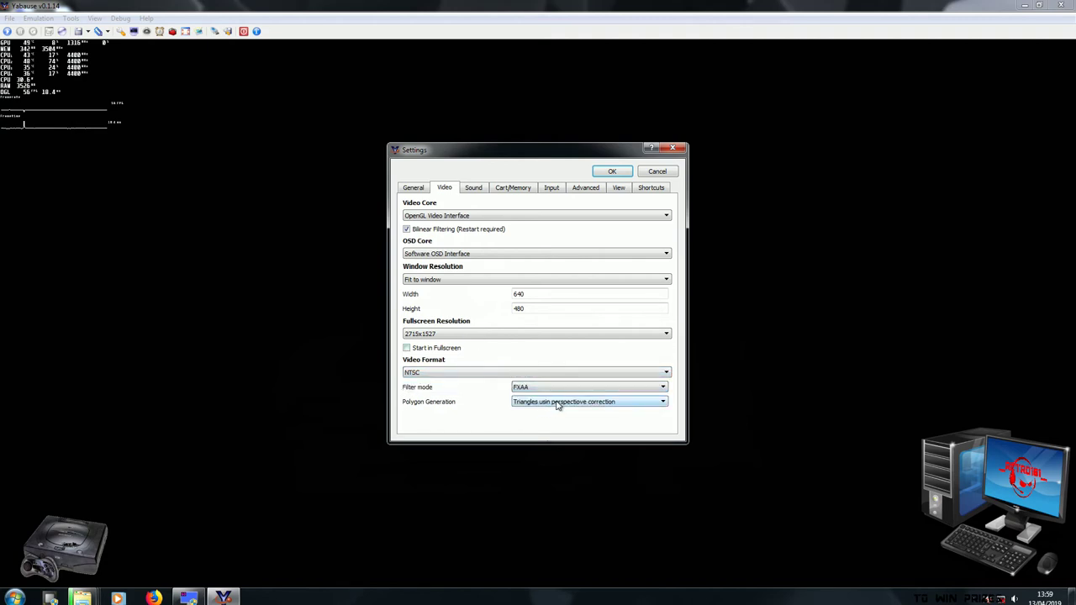
left_click(557, 405)
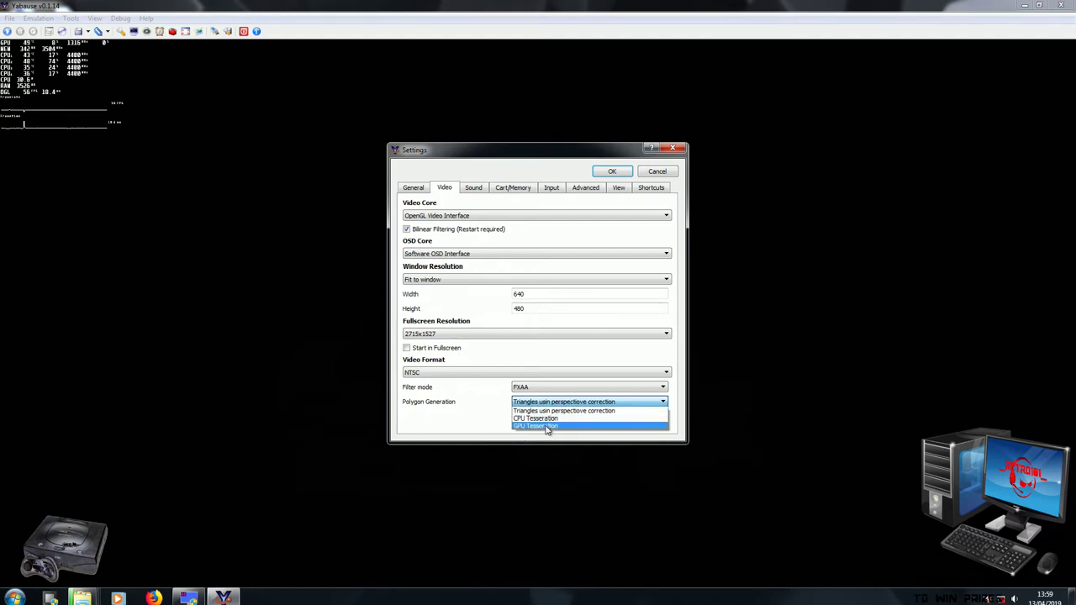
left_click(547, 427)
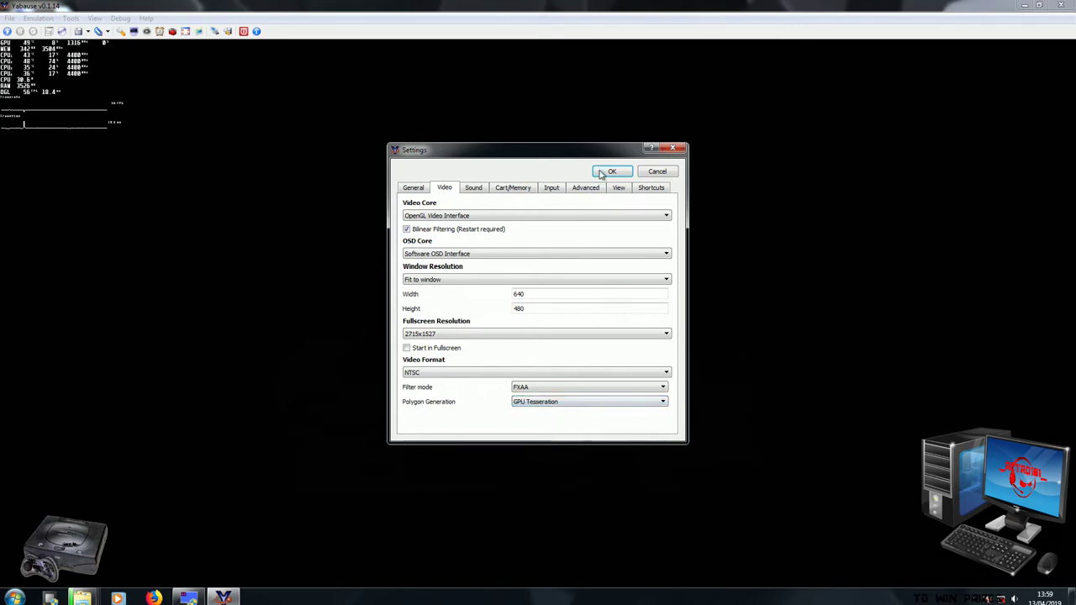
left_click(471, 189)
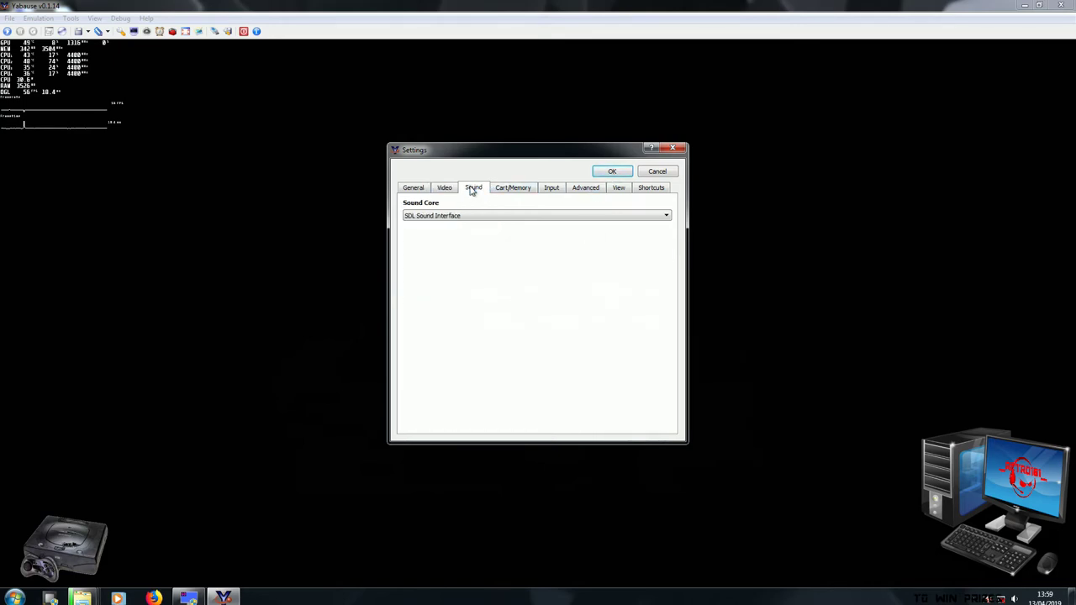
left_click(473, 216)
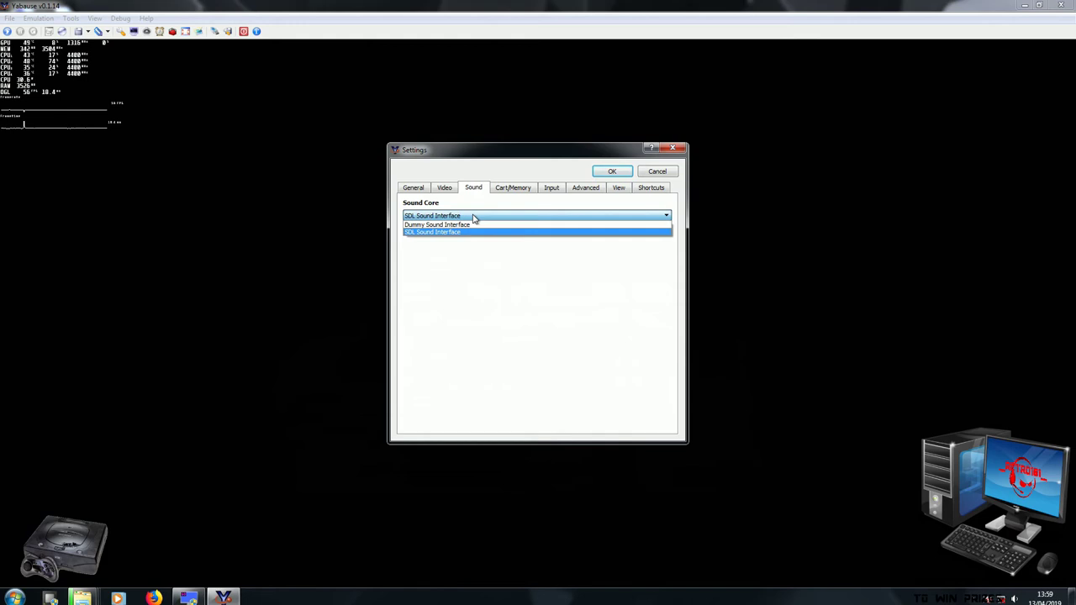
left_click(474, 218)
- Set the emulated cartridge to 32 Mbit Dram in the cartridge and memory settings
left_click(516, 189)
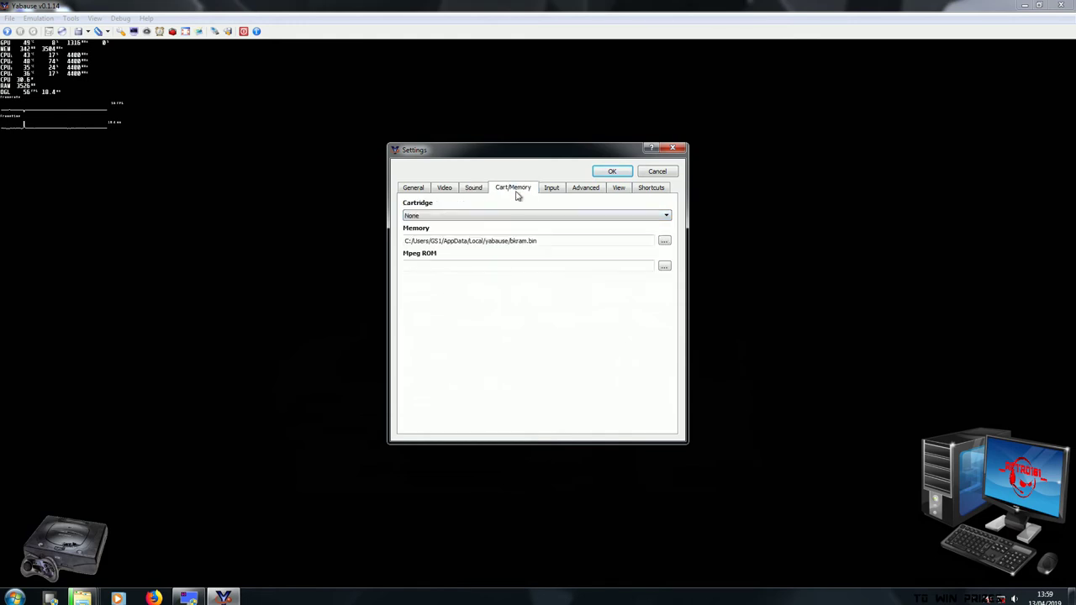
left_click(510, 217)
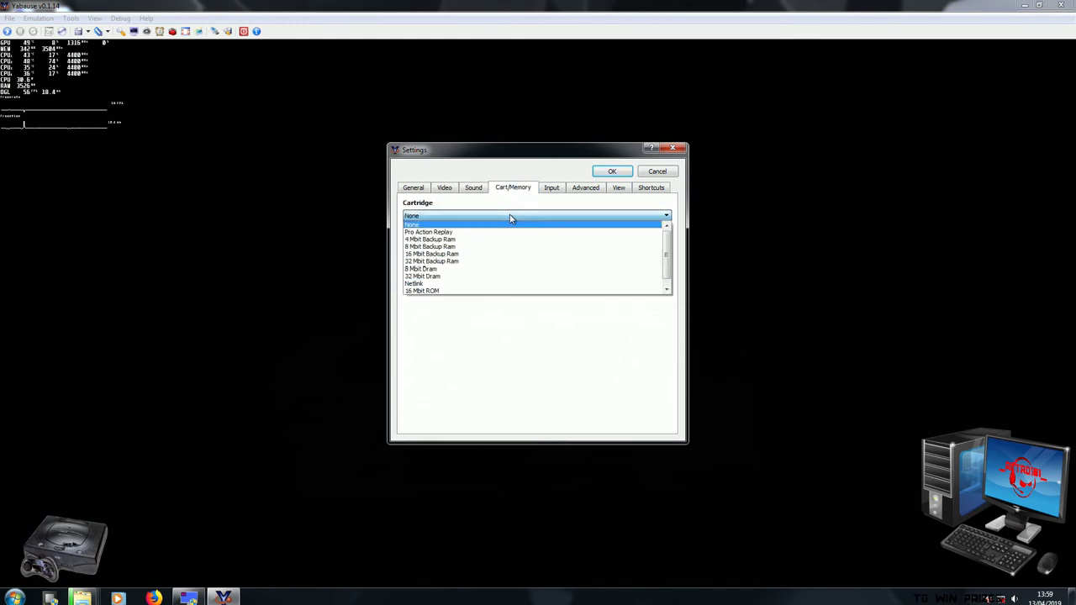
left_click(460, 278)
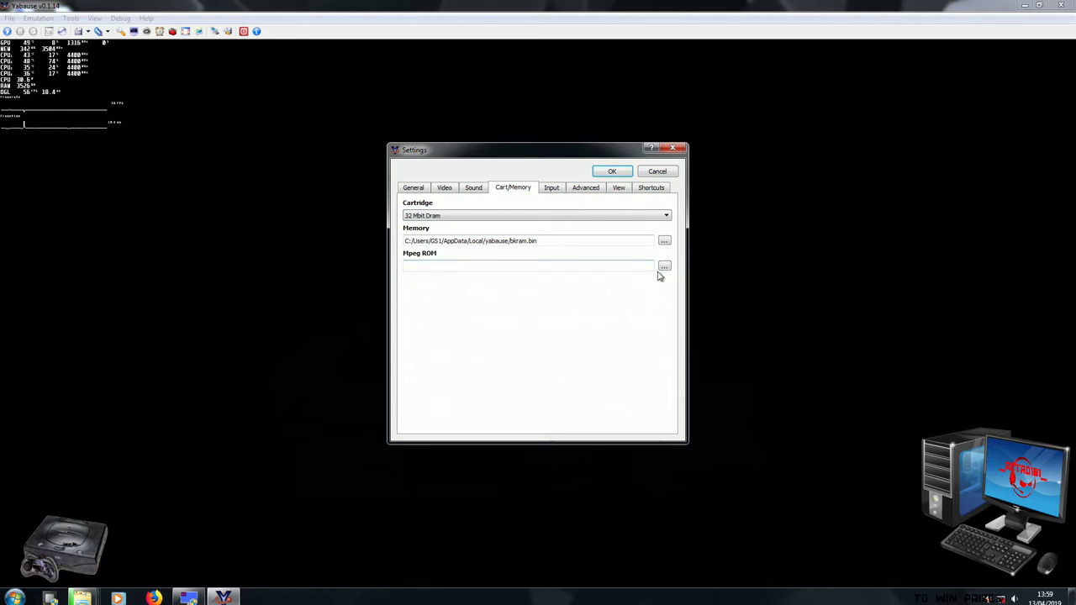
- Select SDL Joystick Interface as the input interface in the input settings
left_click(561, 191)
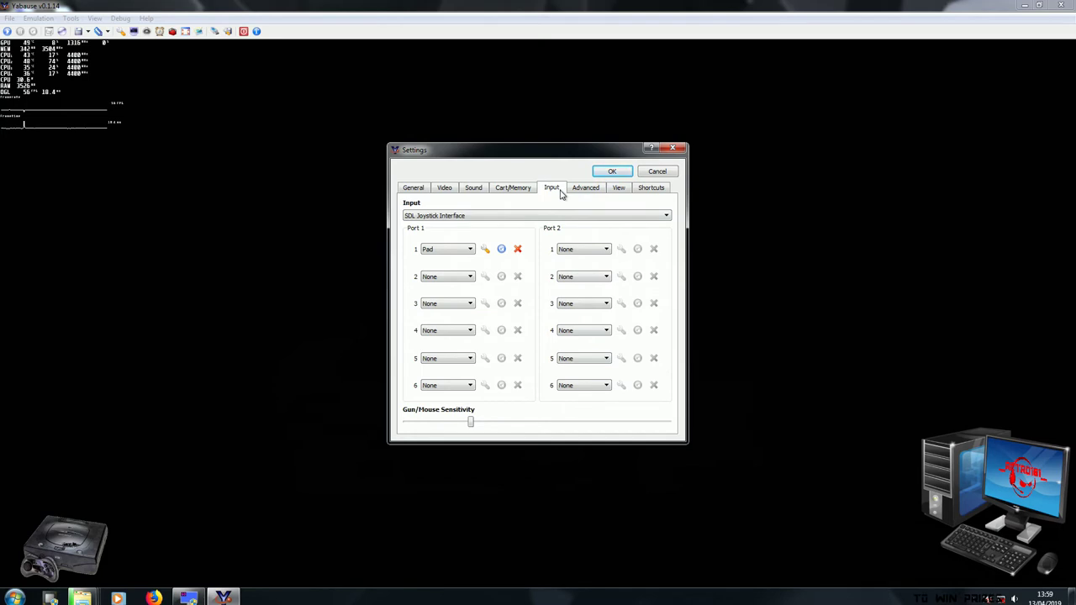
left_click(522, 217)
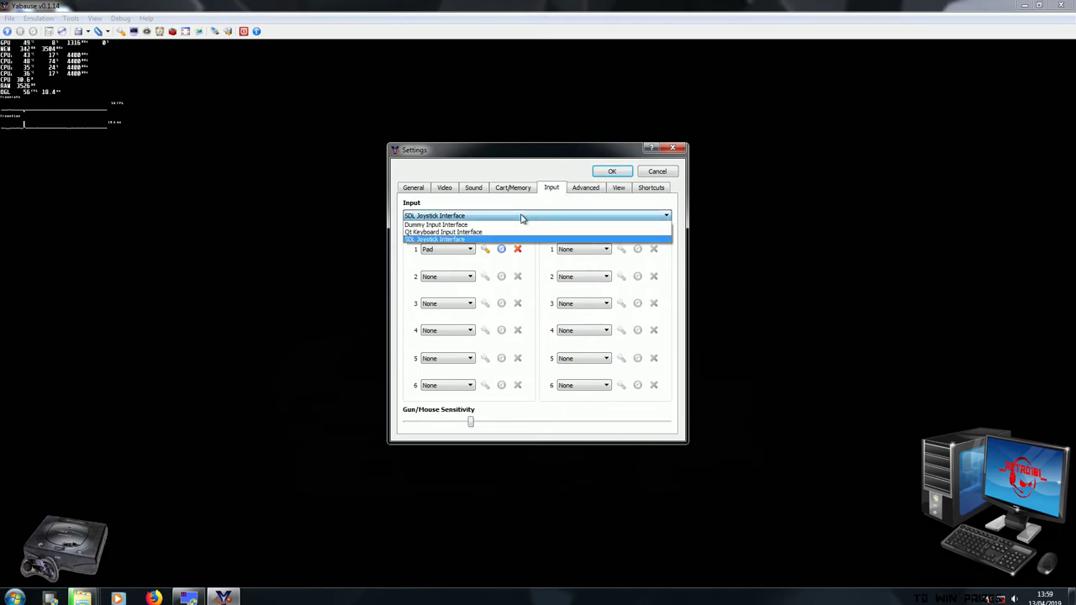
left_click(469, 240)
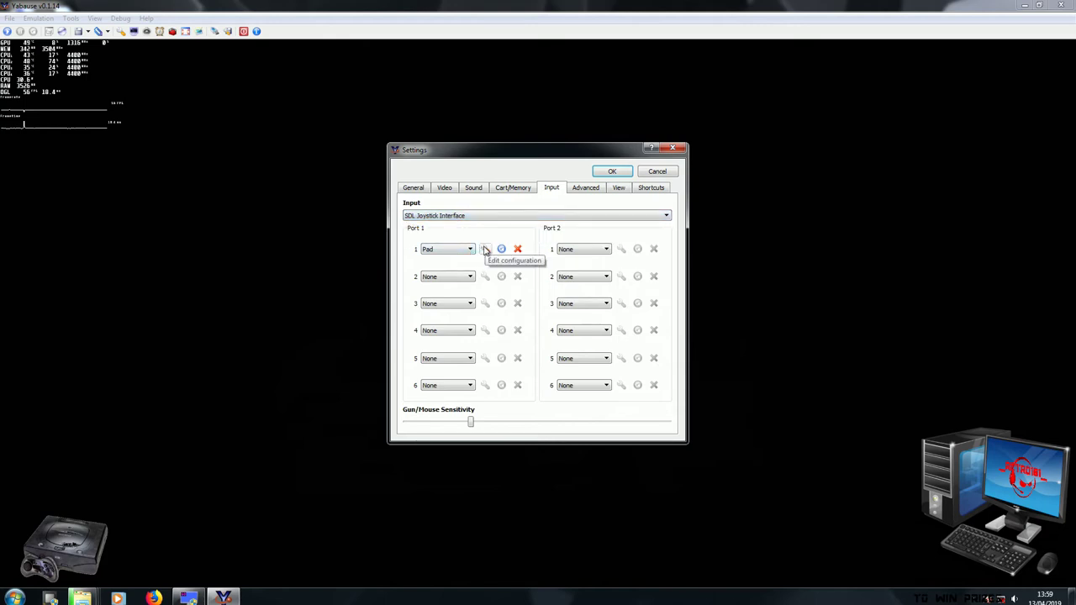
- Edit the configuration of the first pad on port 1 and assign its up, left, down and right directions
left_click(485, 249)
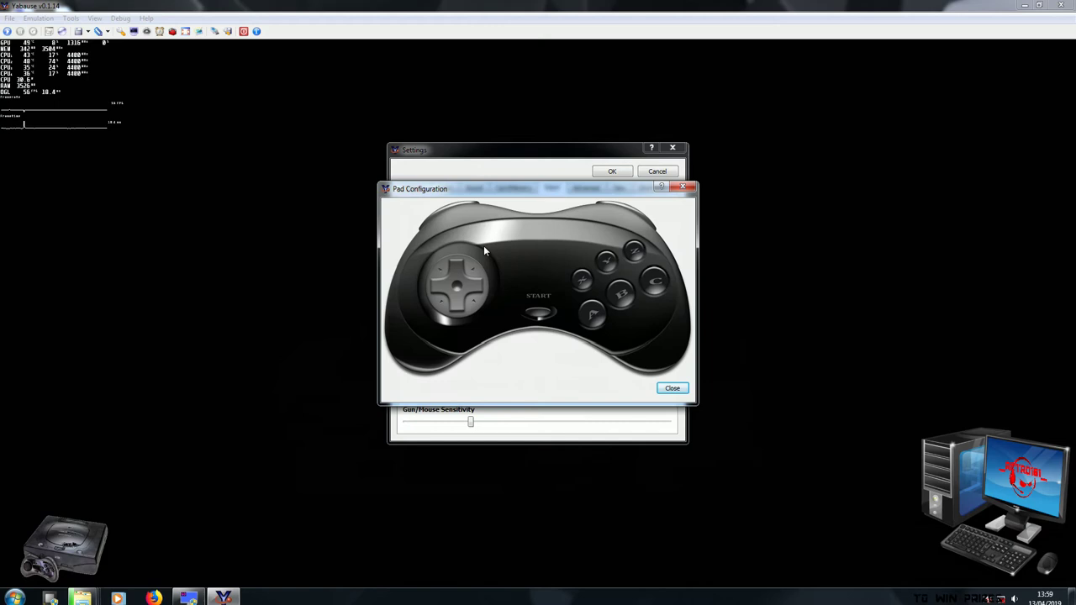
left_click(459, 266)
key("Up")
key("Left")
left_click(458, 307)
key("Down")
left_click(478, 288)
key("Right")
- Assign the pad's Start button and its left and right shoulder buttons
left_click(538, 314)
key("Return")
left_click(450, 215)
key("q")
left_click(626, 214)
key("e")
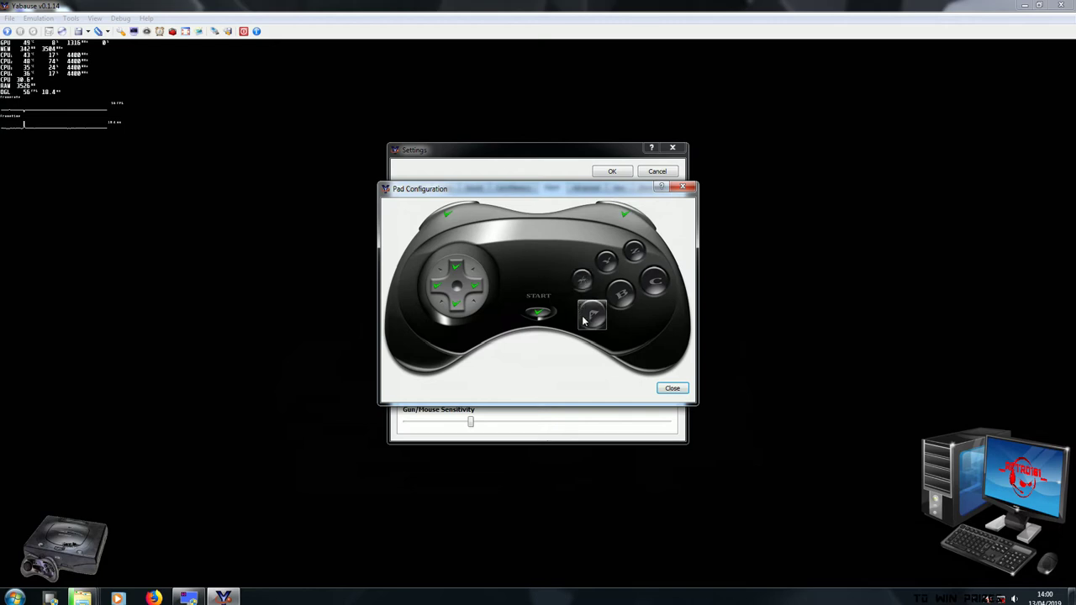
- Assign the pad's Z, C, B, A, X and Y buttons and close the pad configuration
left_click(635, 254)
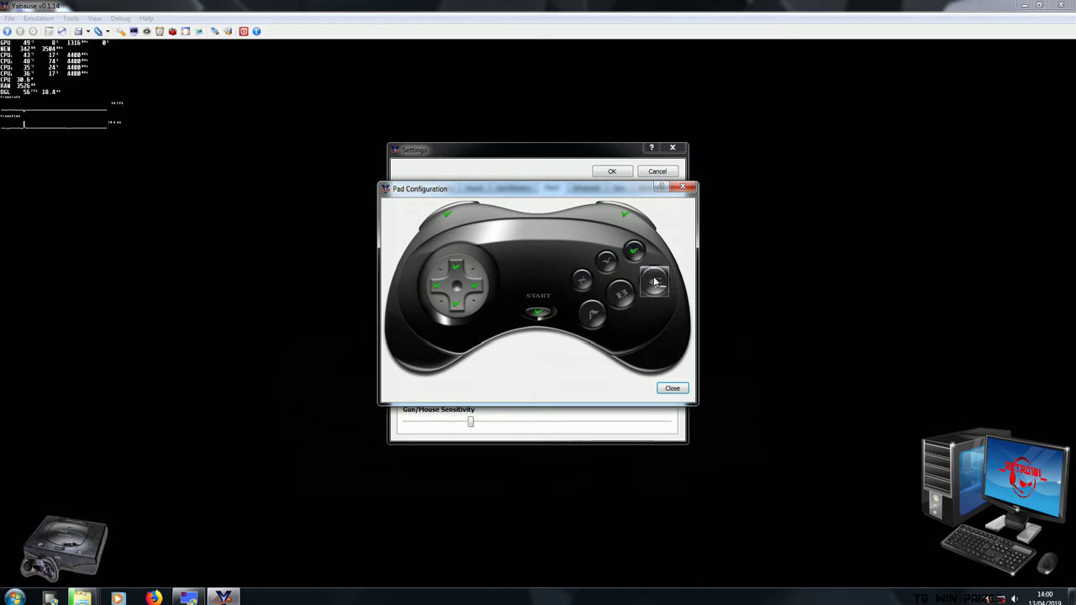
left_click(655, 281)
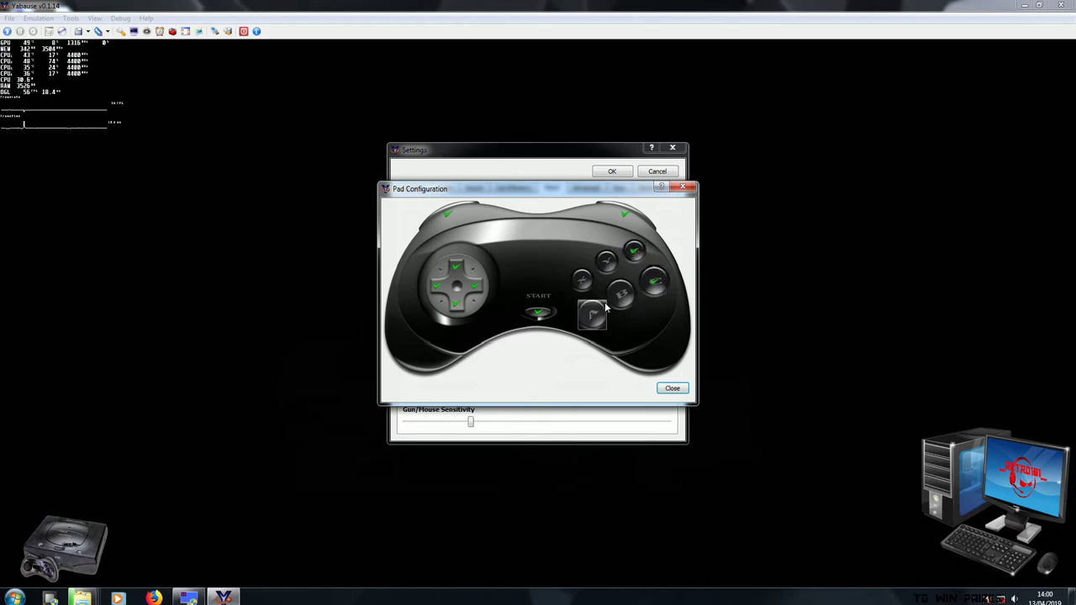
left_click(619, 296)
left_click(582, 279)
left_click(607, 261)
key("y")
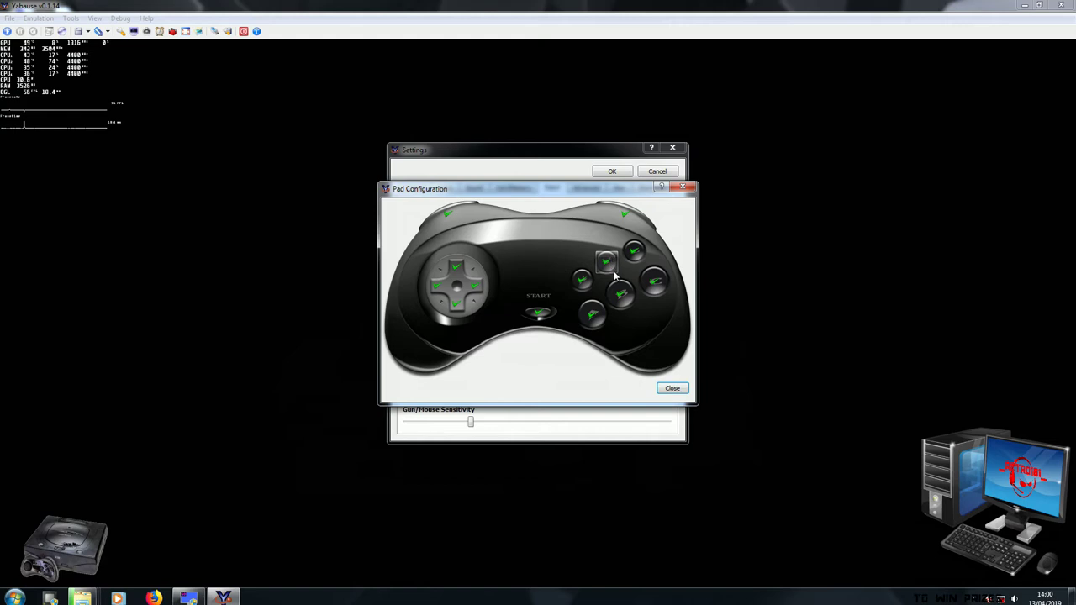
left_click(674, 388)
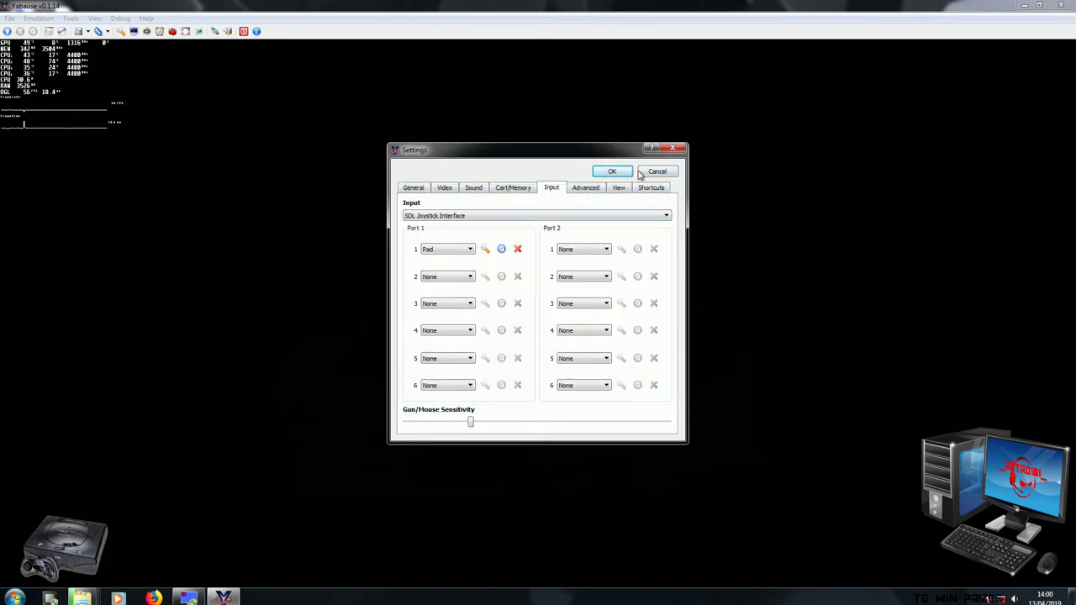
- Review the emulator's advanced and view settings and accept the configuration
left_click(600, 192)
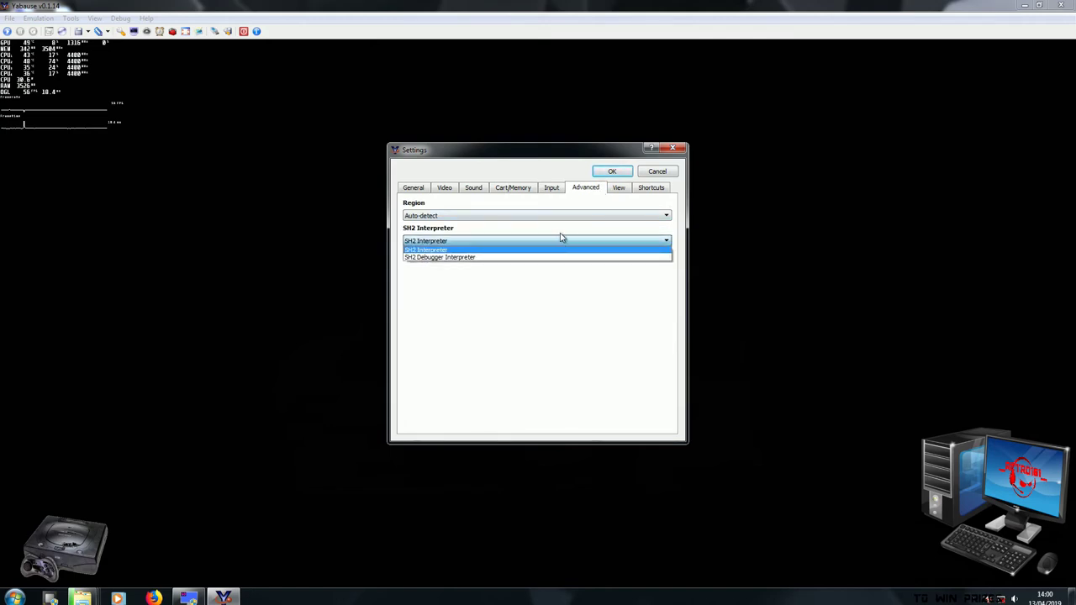
left_click(620, 189)
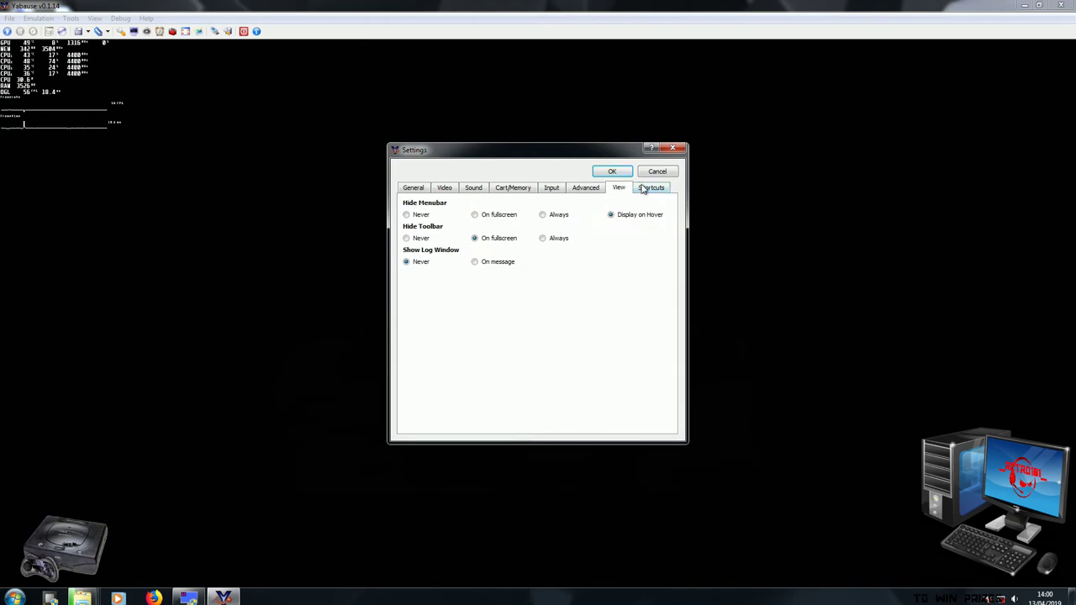
left_click(612, 171)
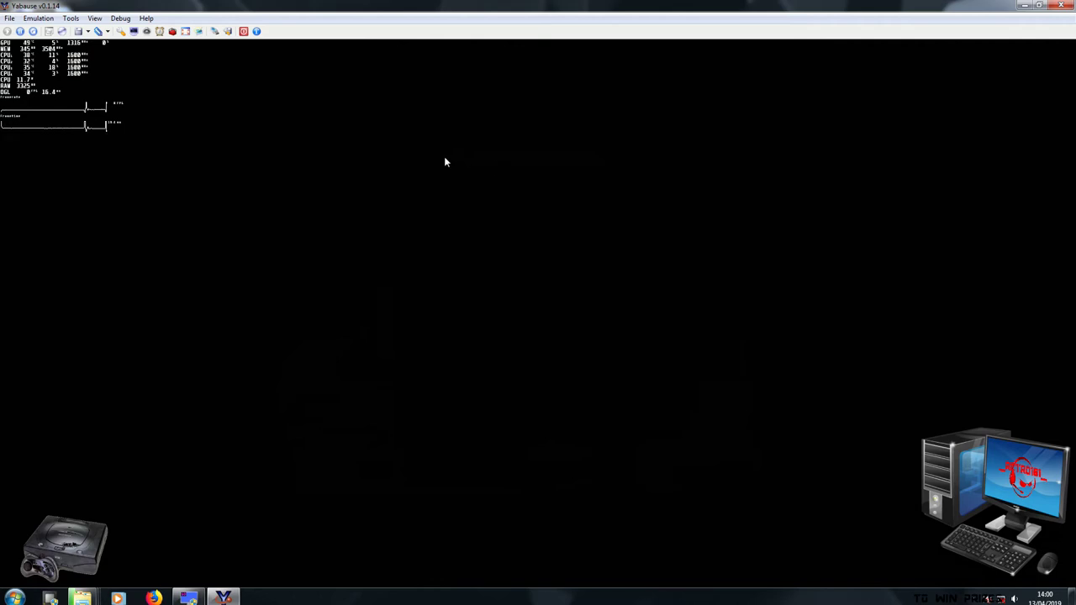
- Load the Virtua Fighter 2 v1.001 (1996)(Sega)(PAL) CUE disc image to start the game
left_click(11, 18)
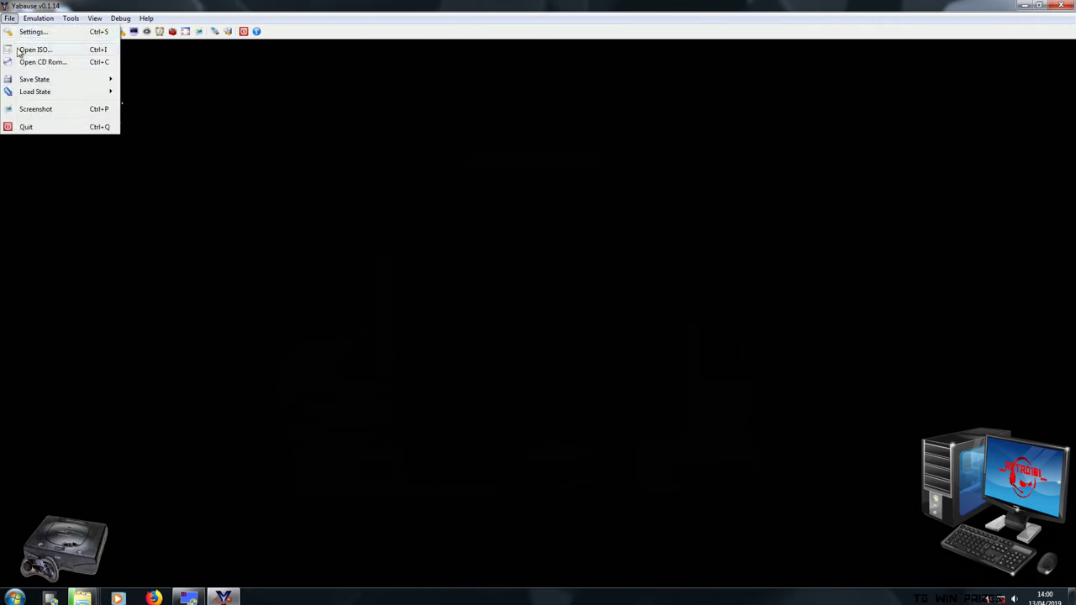
left_click(34, 49)
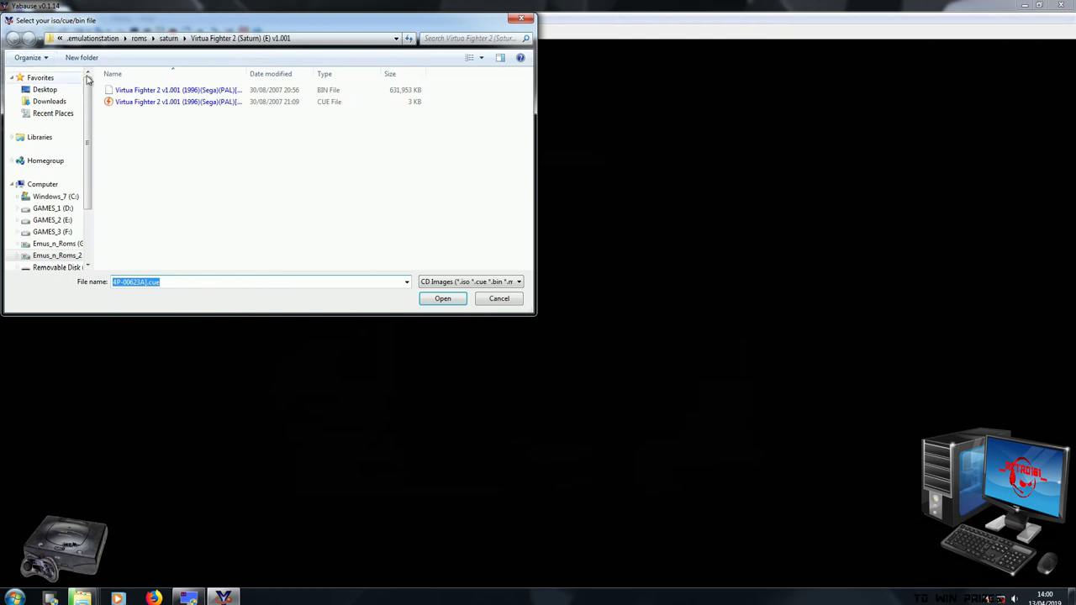
double_click(148, 102)
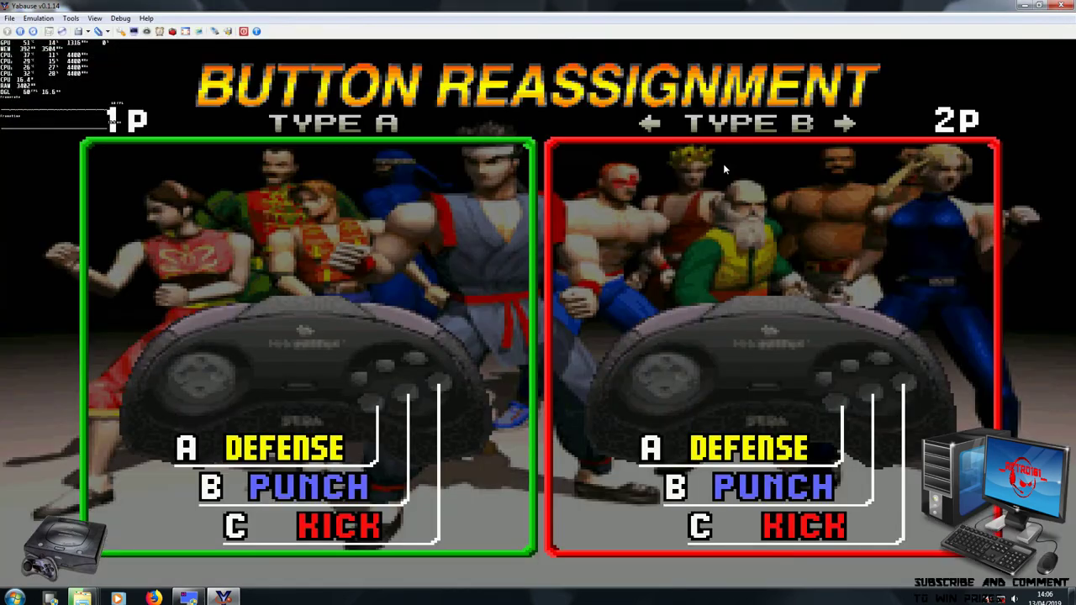
- Set player 1's button assignment to Type B and exit the game's options
key("Right")
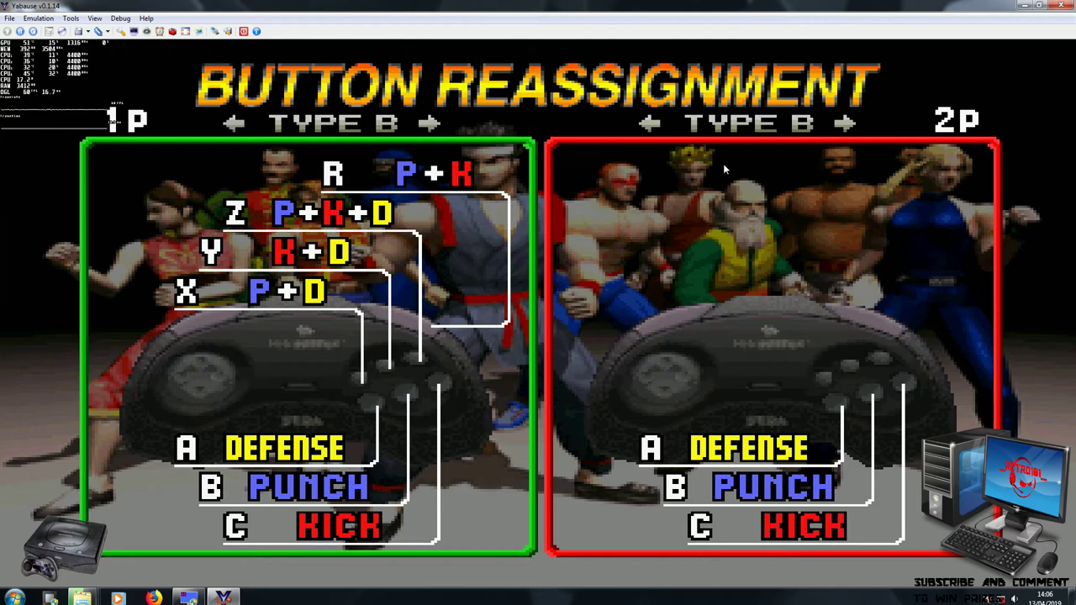
key("Return")
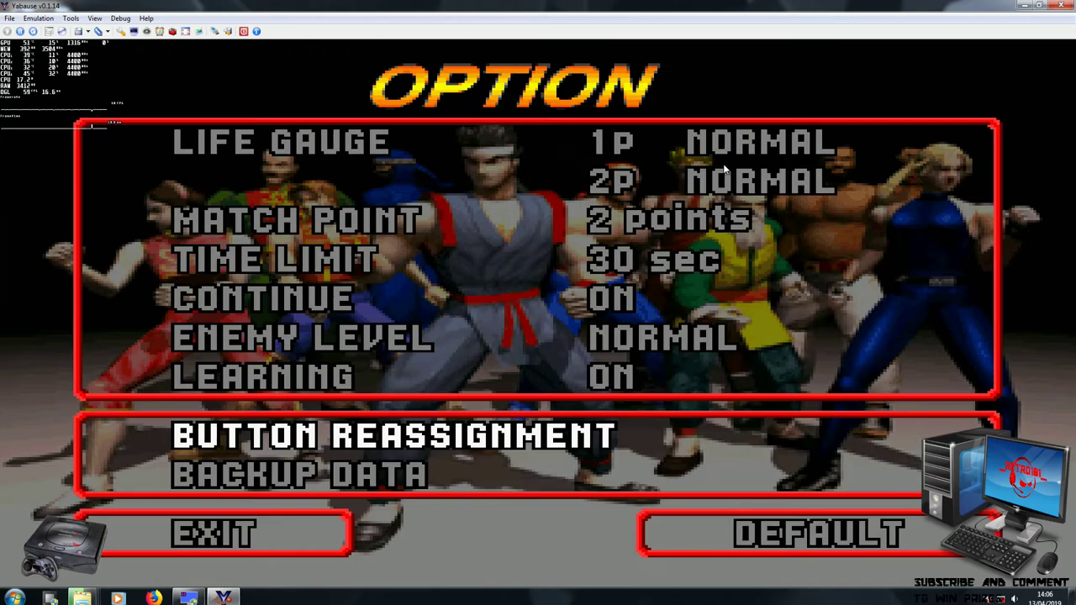
key("Down")
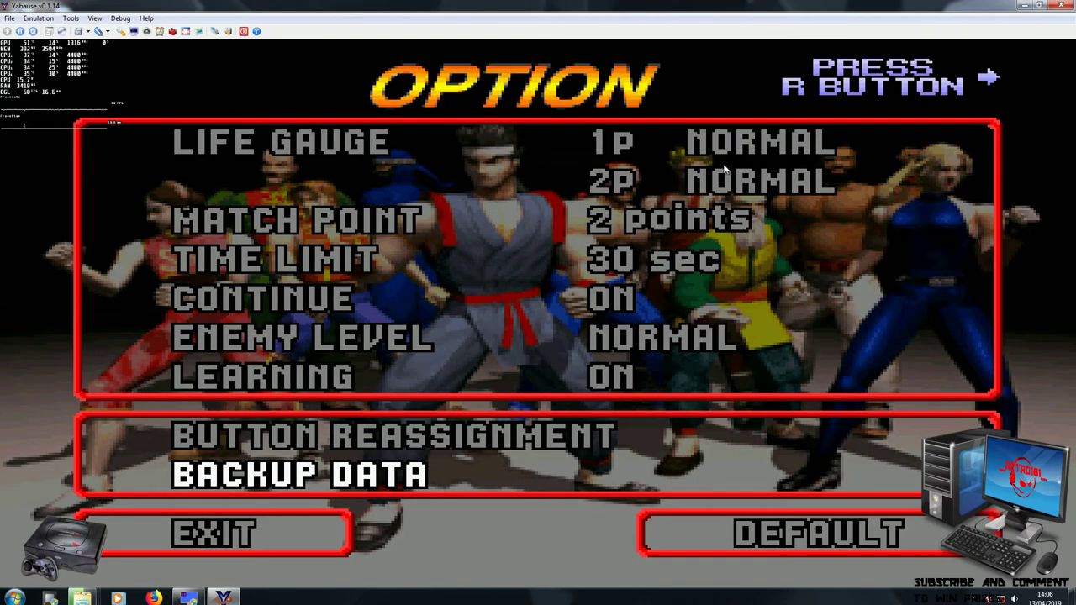
key("Down")
key("Return")
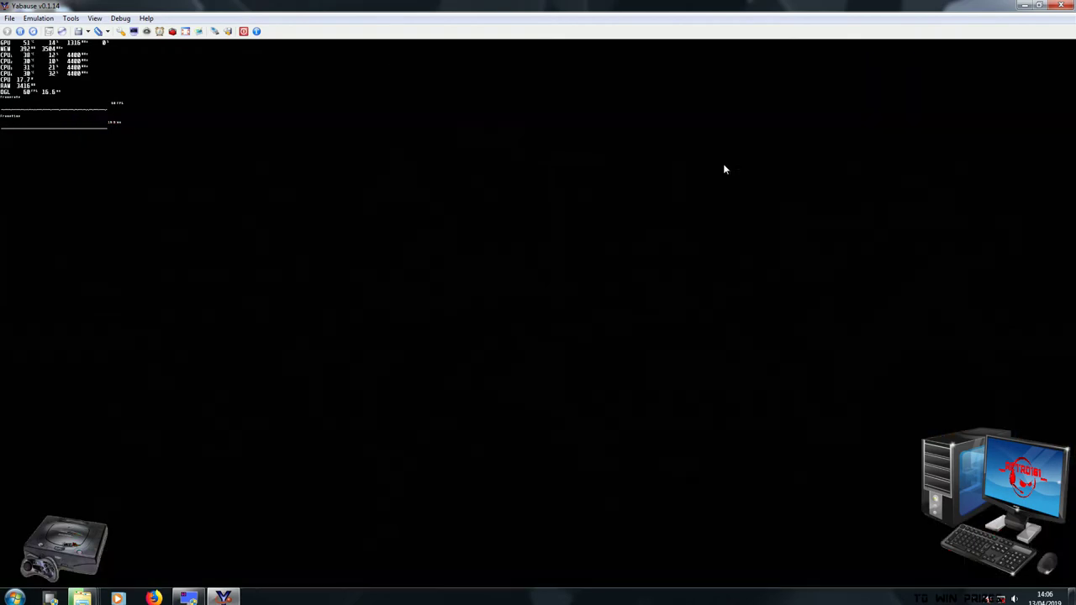
- Choose Arcade Mode on the Virtua Fighter 2 title screen and start it
key("Up")
key("Up")
key("Up")
key("Up")
key("Up")
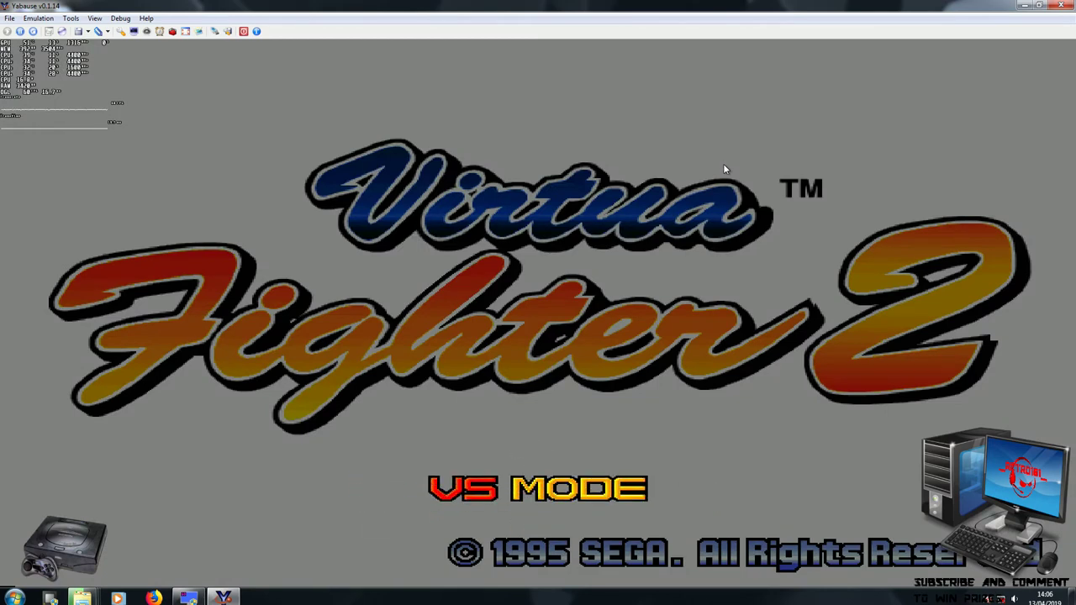
key("Up")
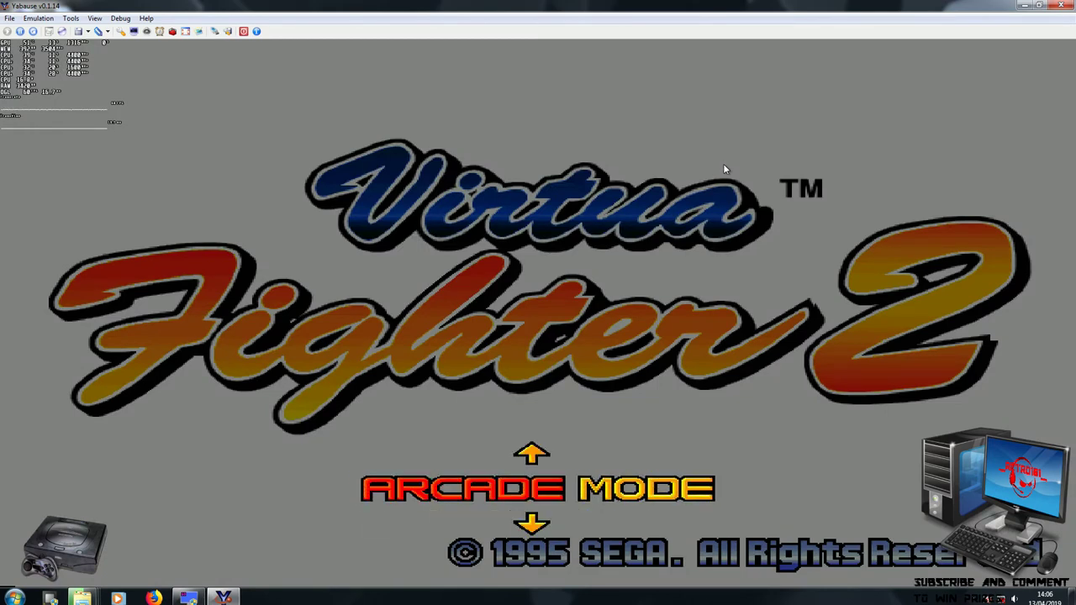
key("Return")
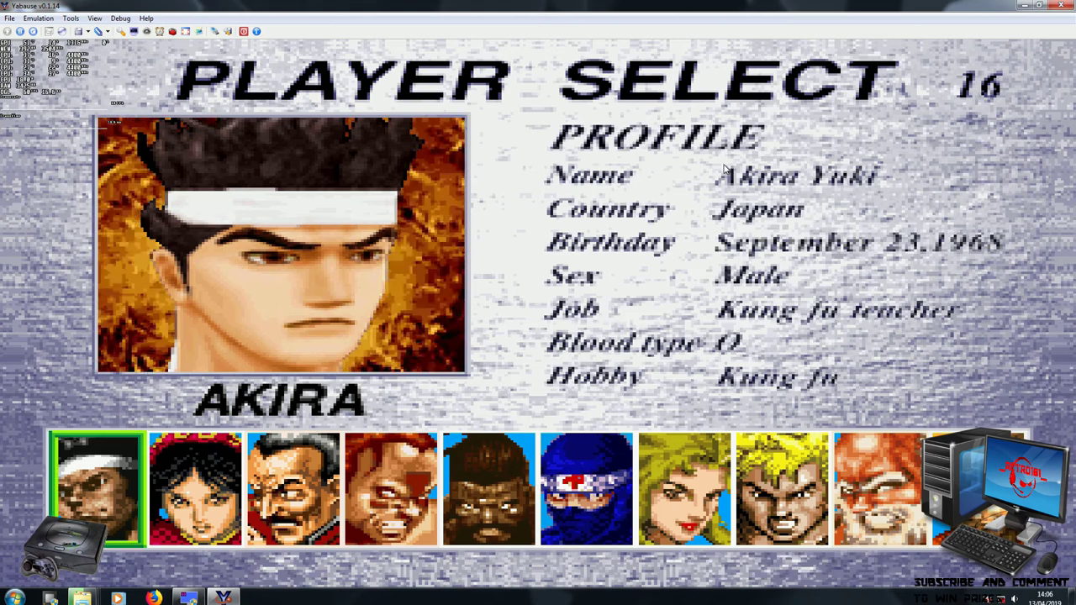
- Select Shun as the fighter on the player select screen
key("Right")
key("Right")
key("Right")
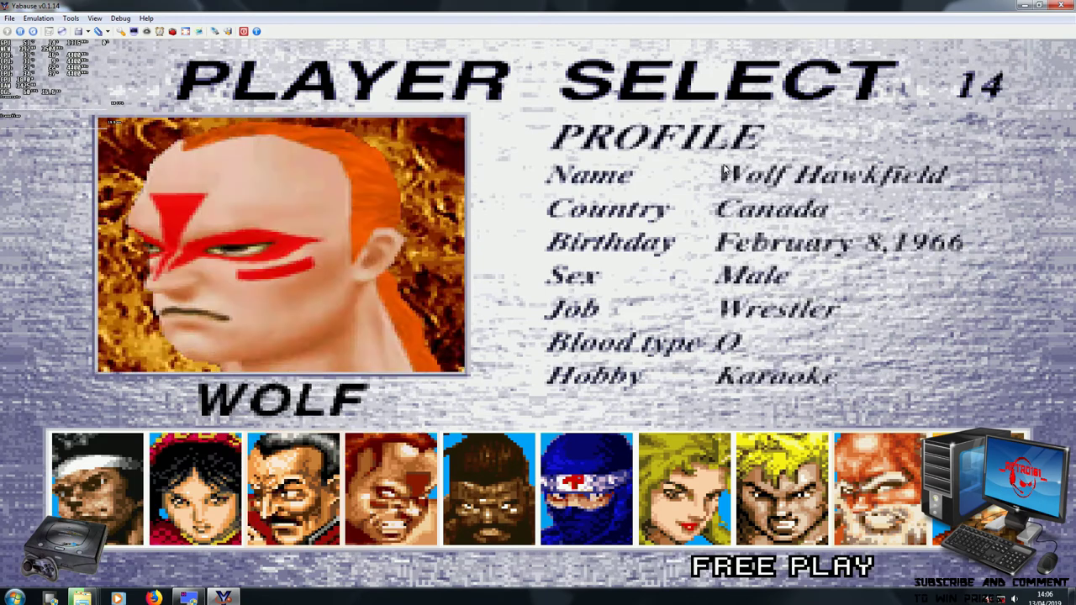
key("Right")
key("Right")
key("Right")
key("Right")
key("Right")
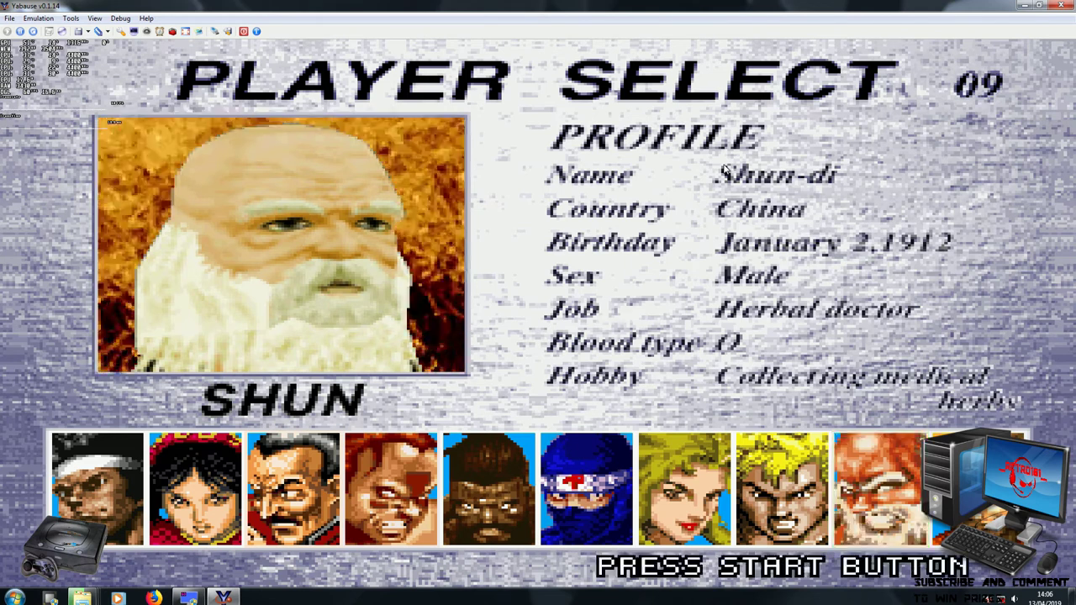
key("Return")
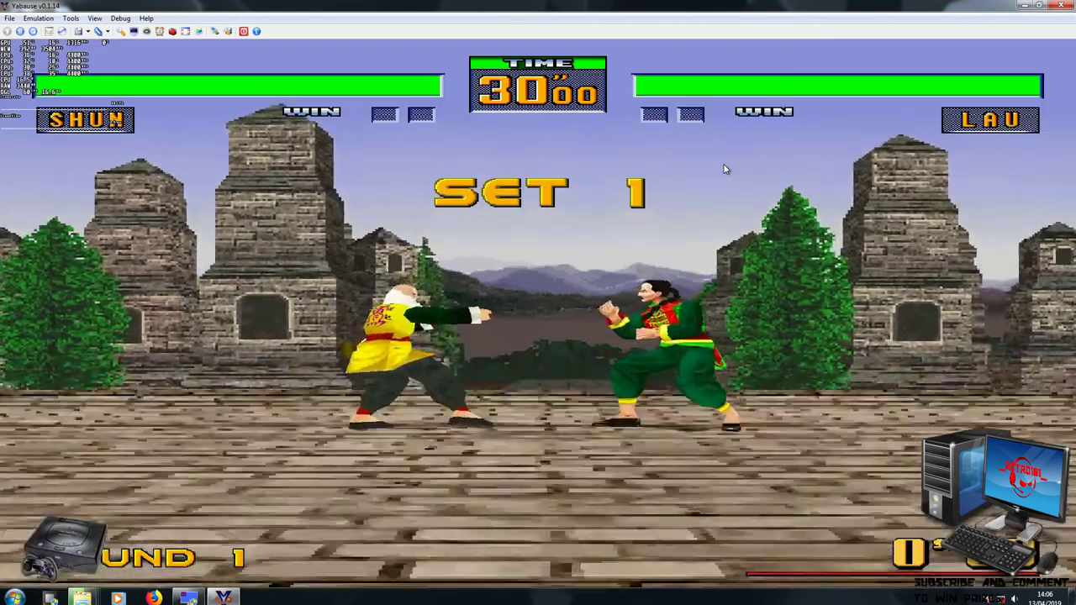
- Play the first round as Shun against Lau, advancing towards the opponent and attacking
key("Right")
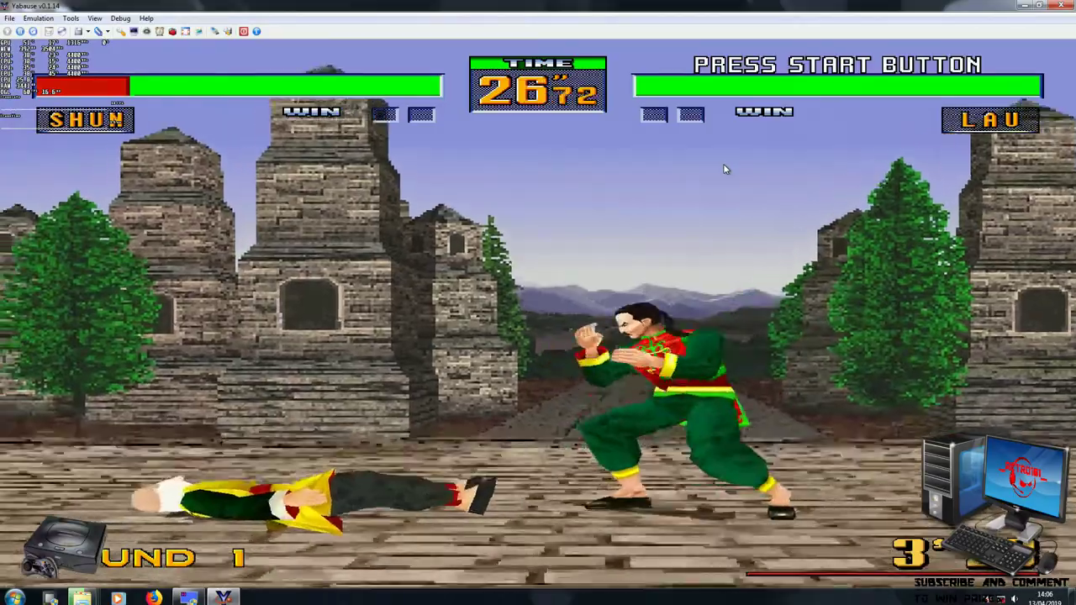
key("Right")
key("Right")
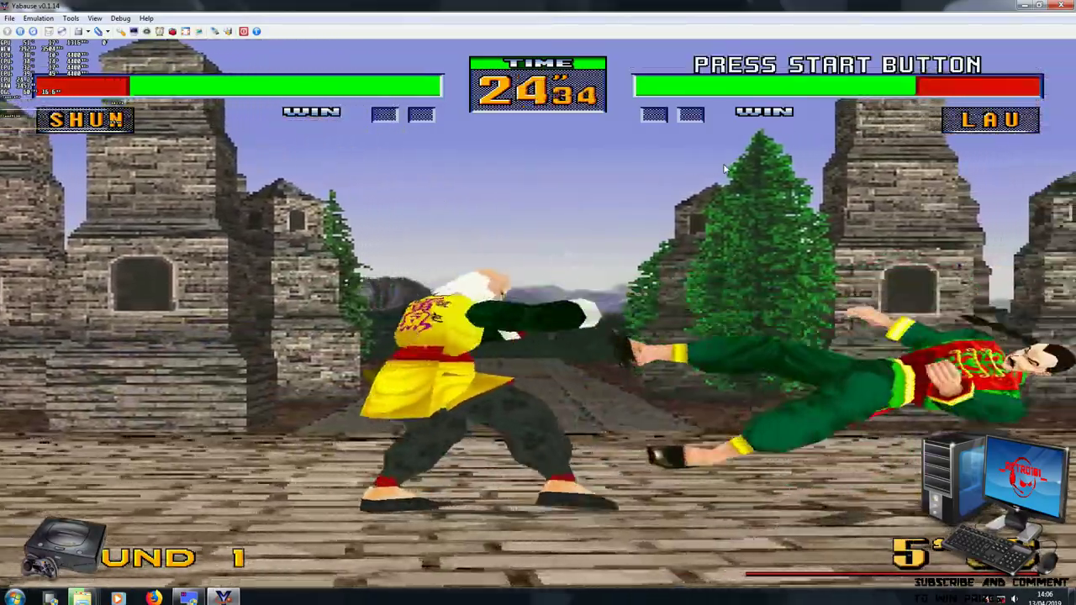
key("Right")
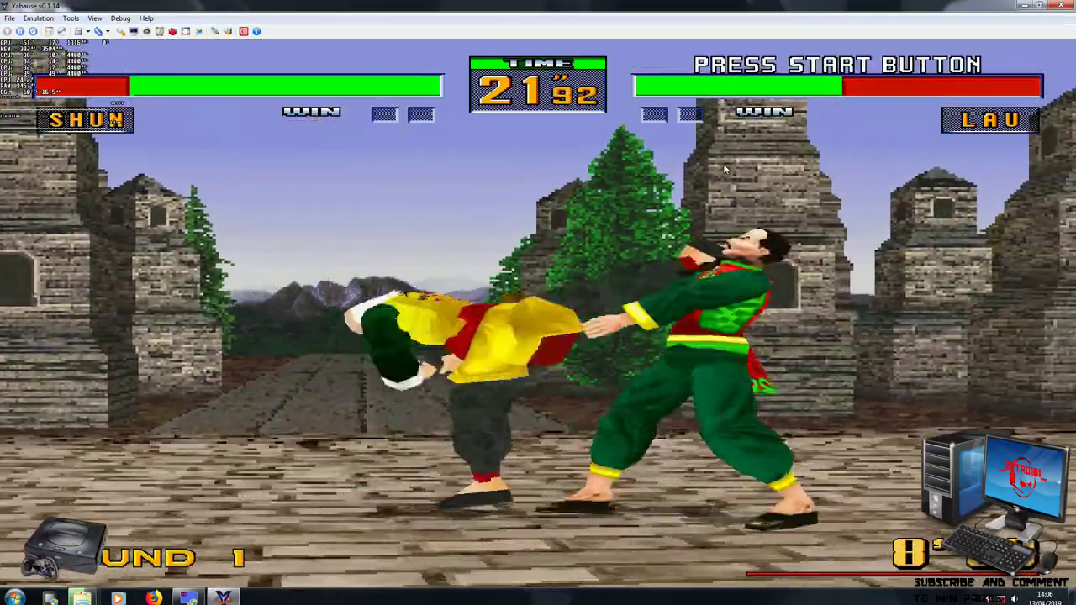
key("Right")
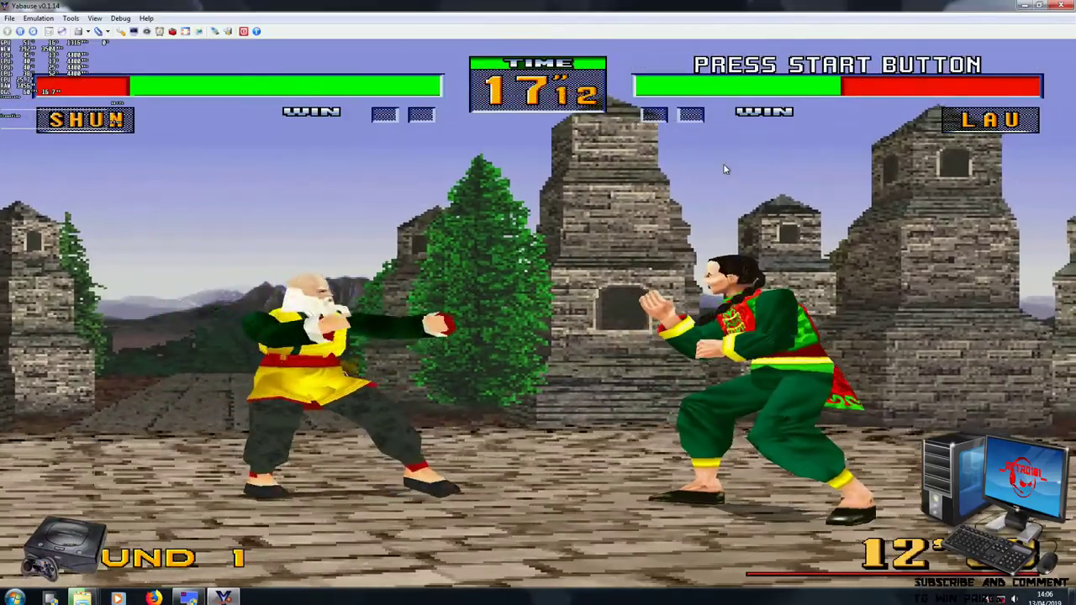
key("Right")
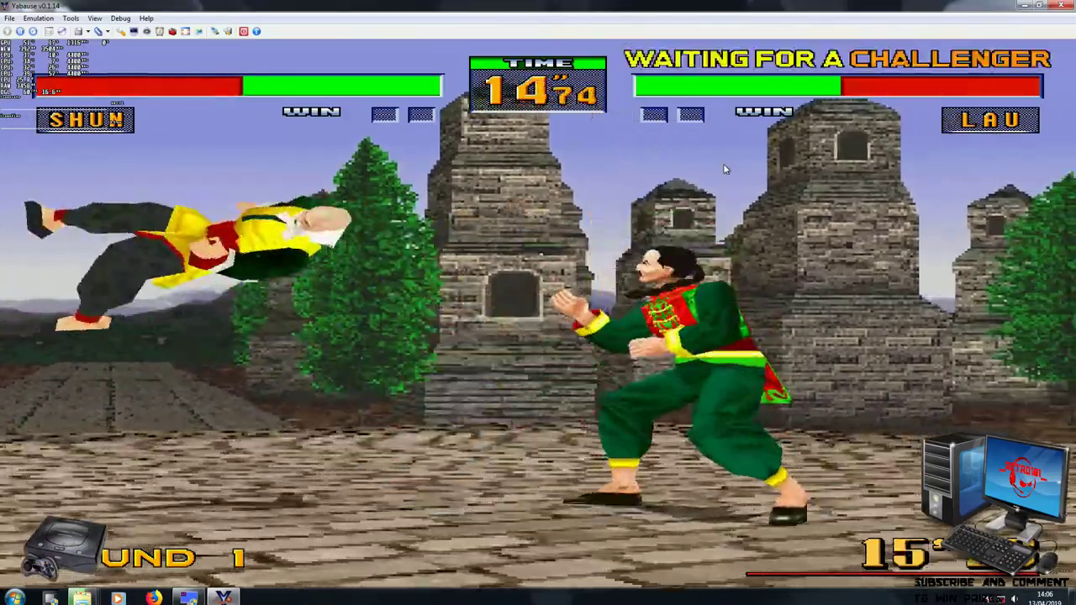